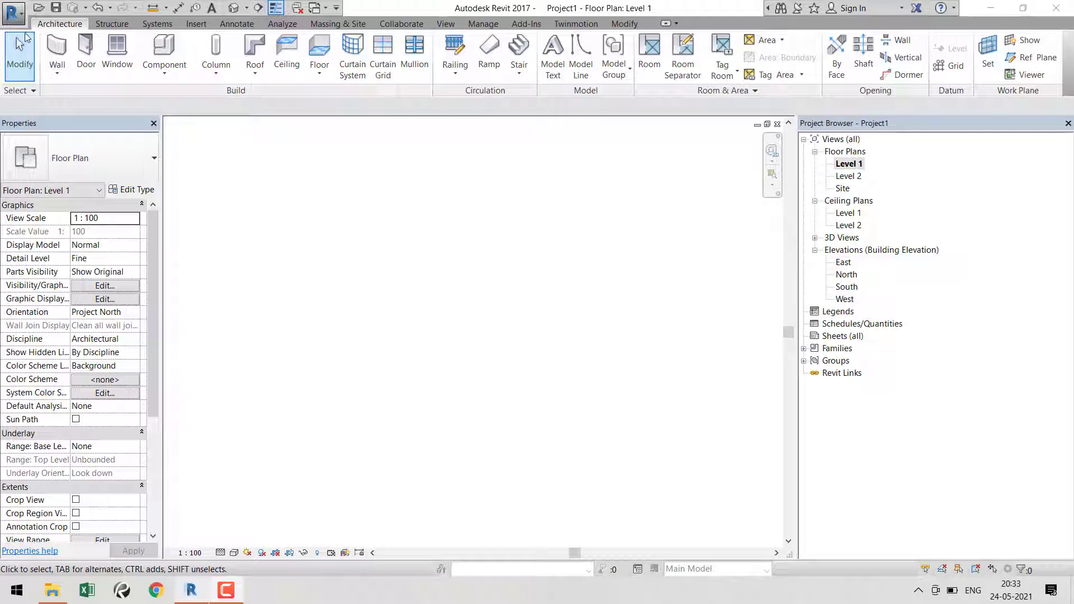
Draw a vertical architectural wall about 9600 mm long in the Level 1 floor plan using Generic - 200mm
click(51, 70)
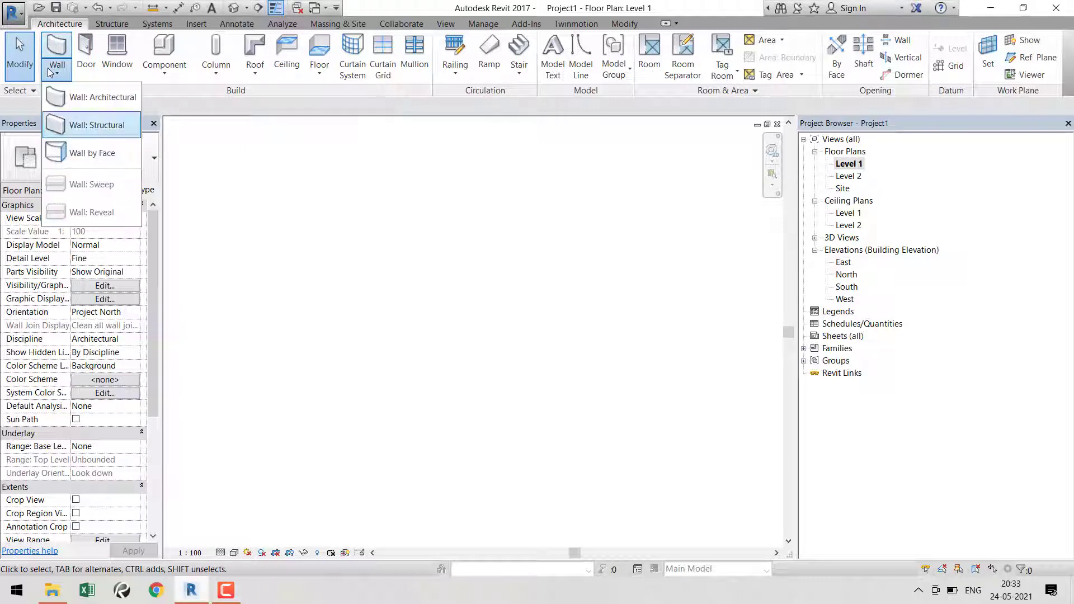
click(95, 97)
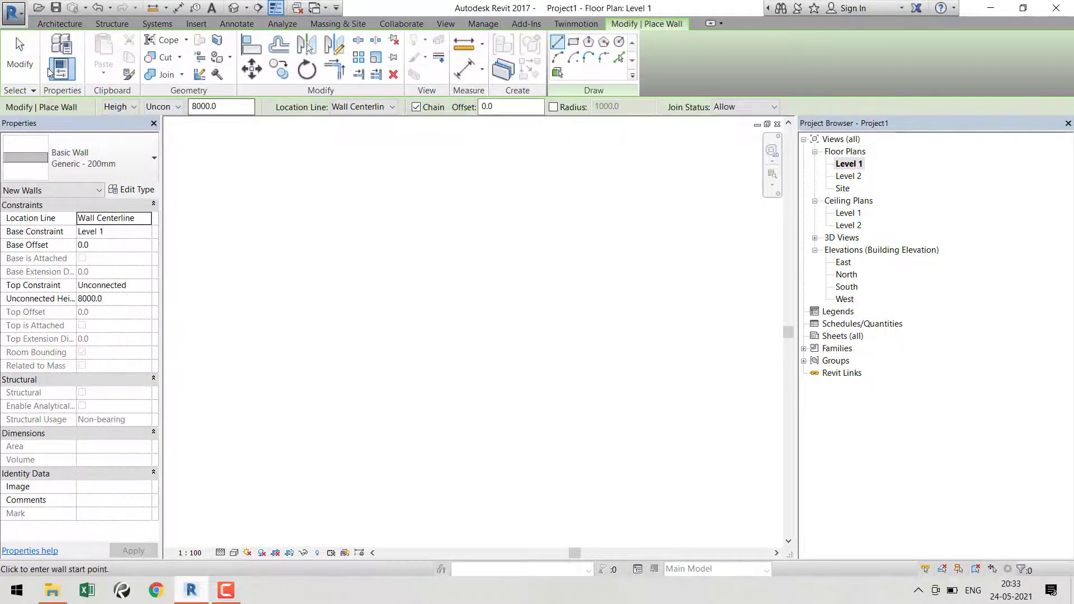
click(403, 185)
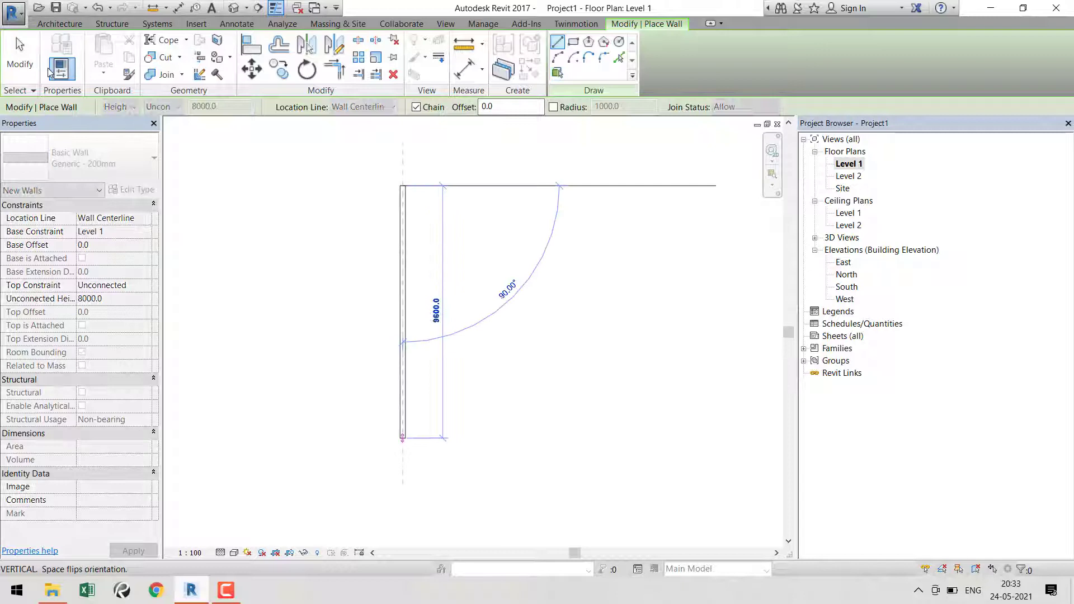
click(403, 437)
key(Escape)
key(Escape)
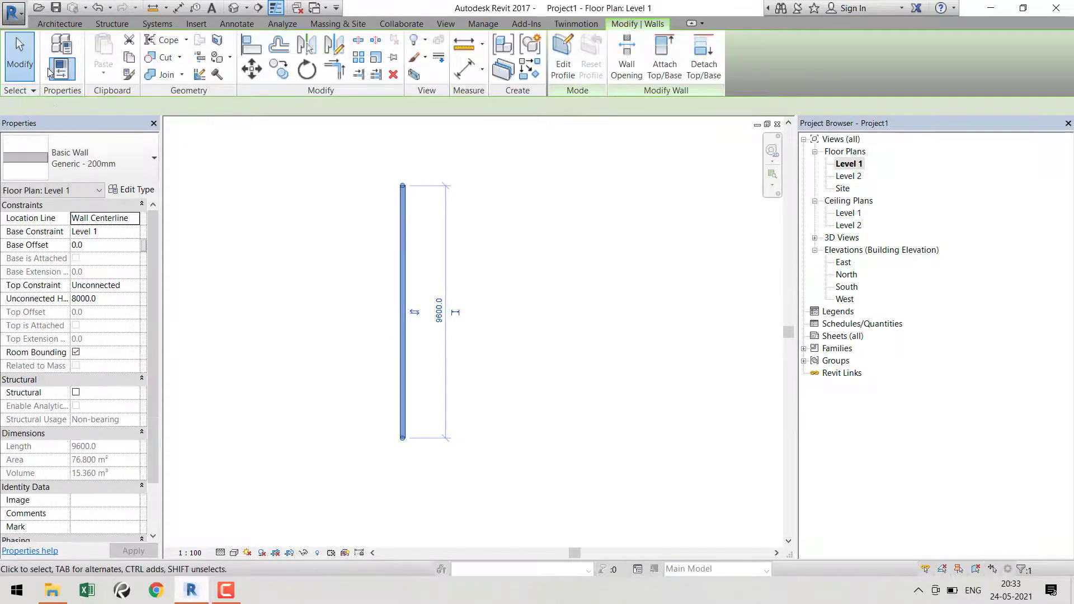
key(Escape)
Change the drawn wall's type to Basic Wall M-Wall
scroll(410, 327, up, 2)
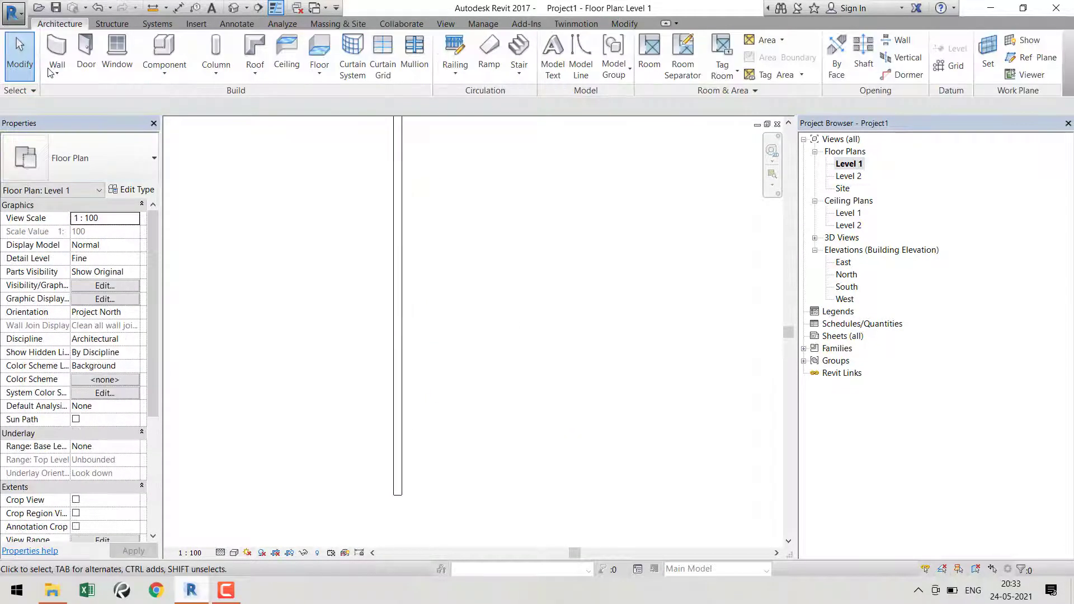
middle_drag(410, 327, 409, 371)
click(398, 370)
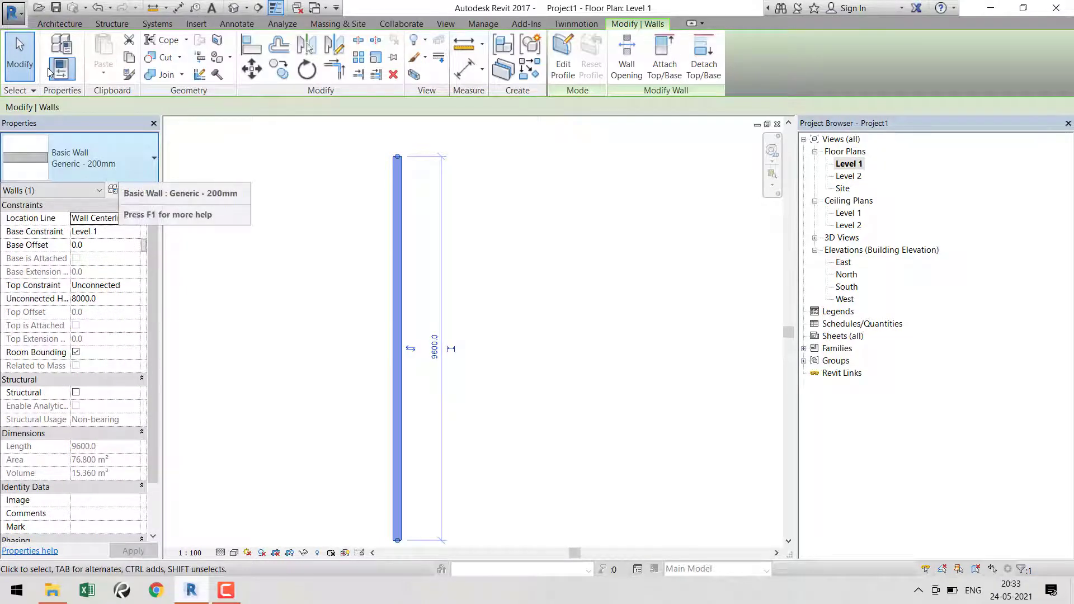
click(118, 167)
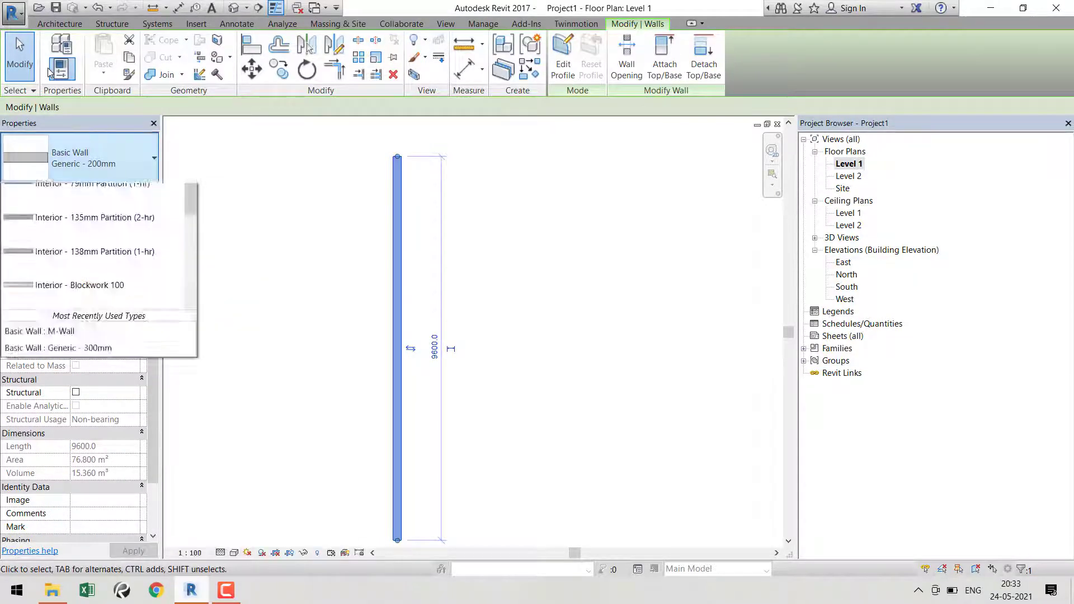
key(Down)
key(Down)
key(Down)
key(Down)
key(Down)
key(Down)
key(Down)
key(Down)
key(Down)
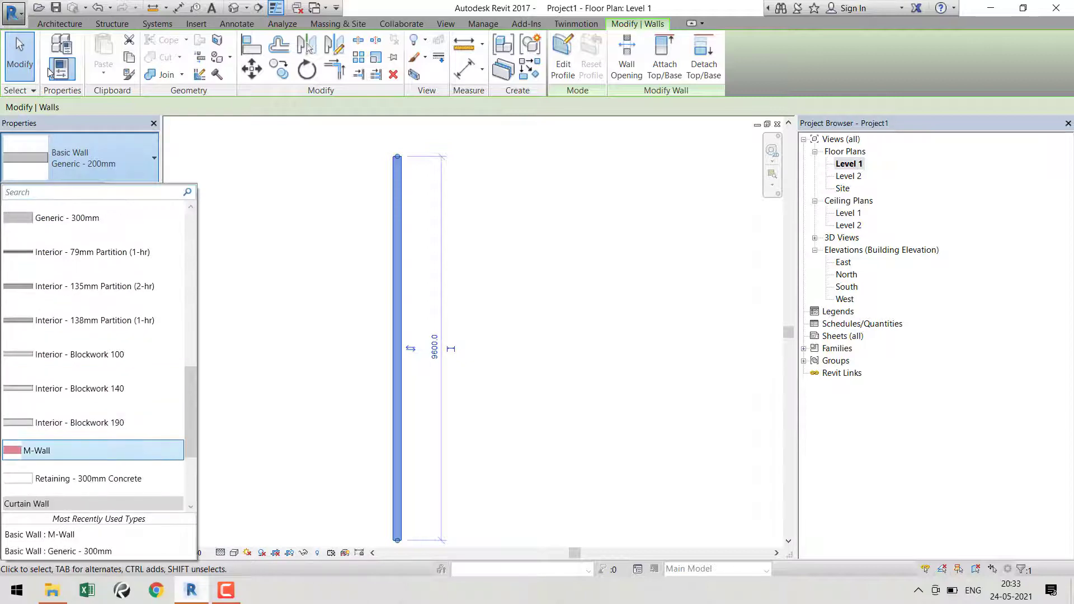
key(Return)
key(Escape)
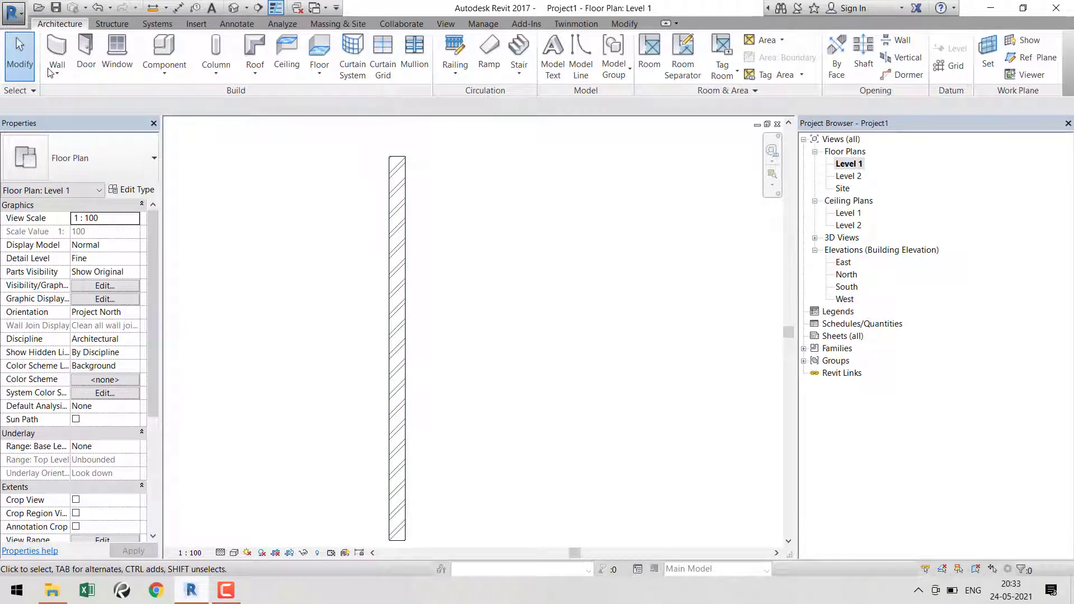
Open the default 3D view to show the wall in three dimensions
click(396, 348)
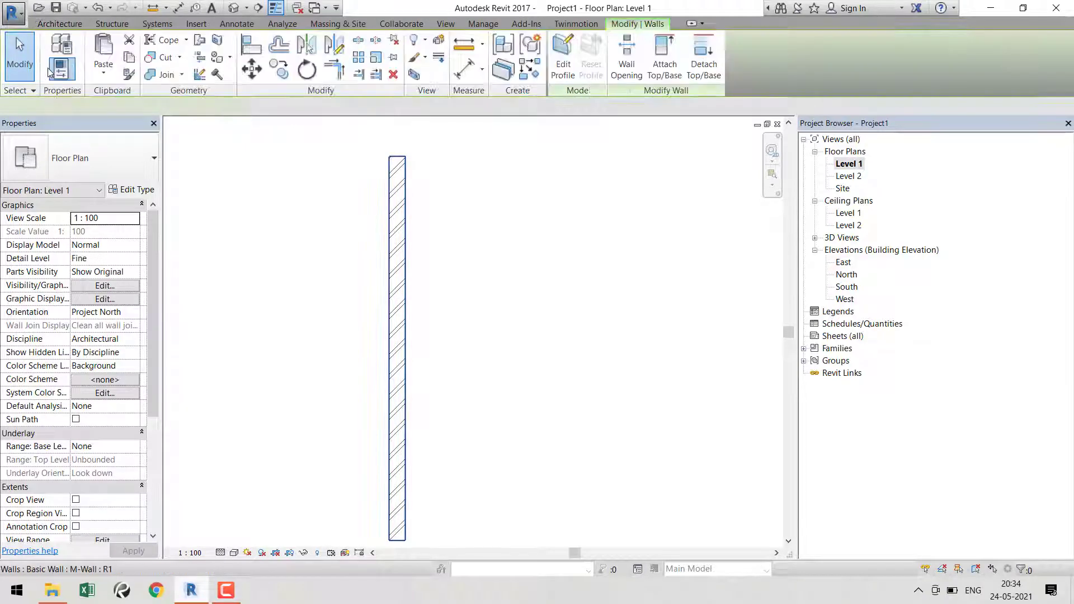
key(Escape)
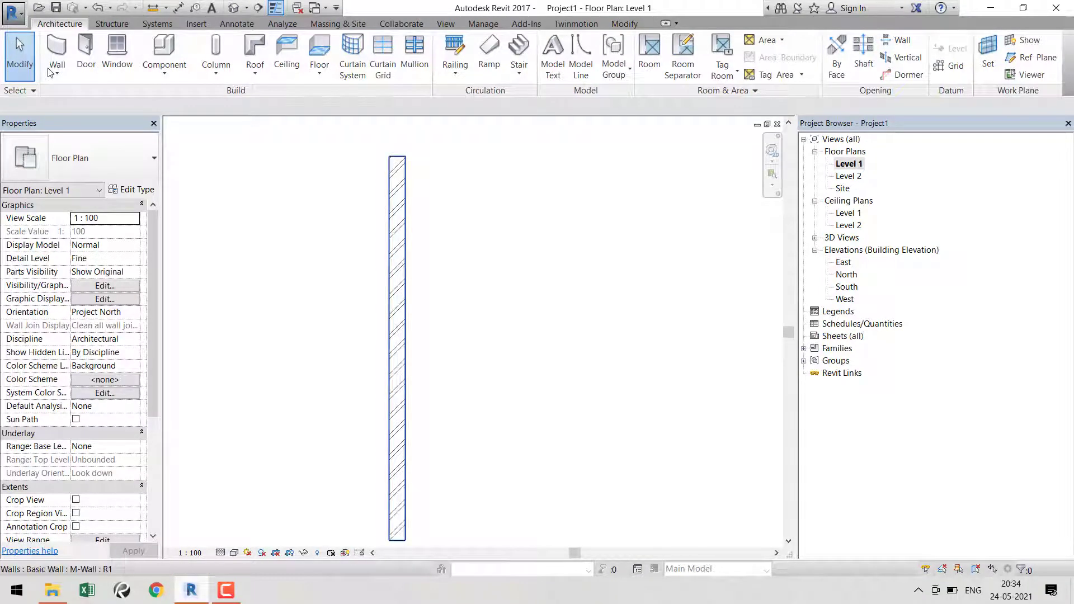
click(396, 348)
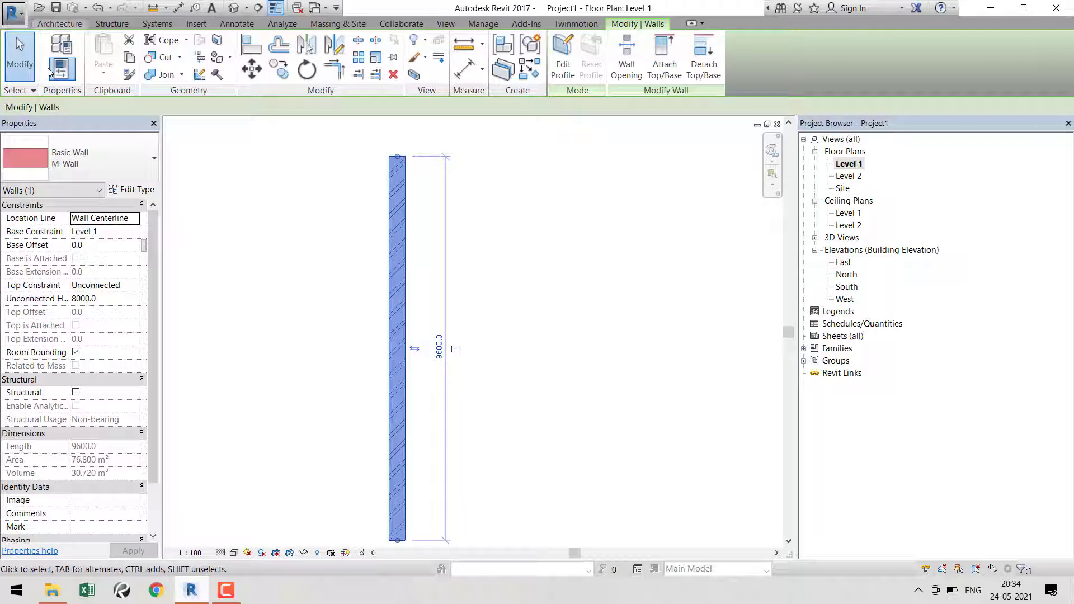
click(60, 23)
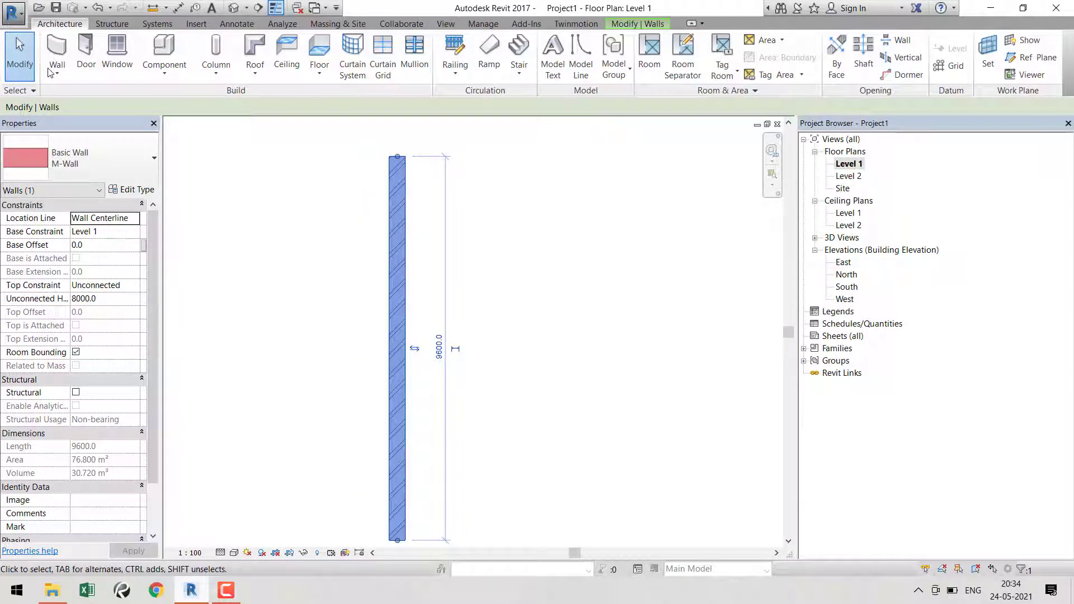
click(234, 8)
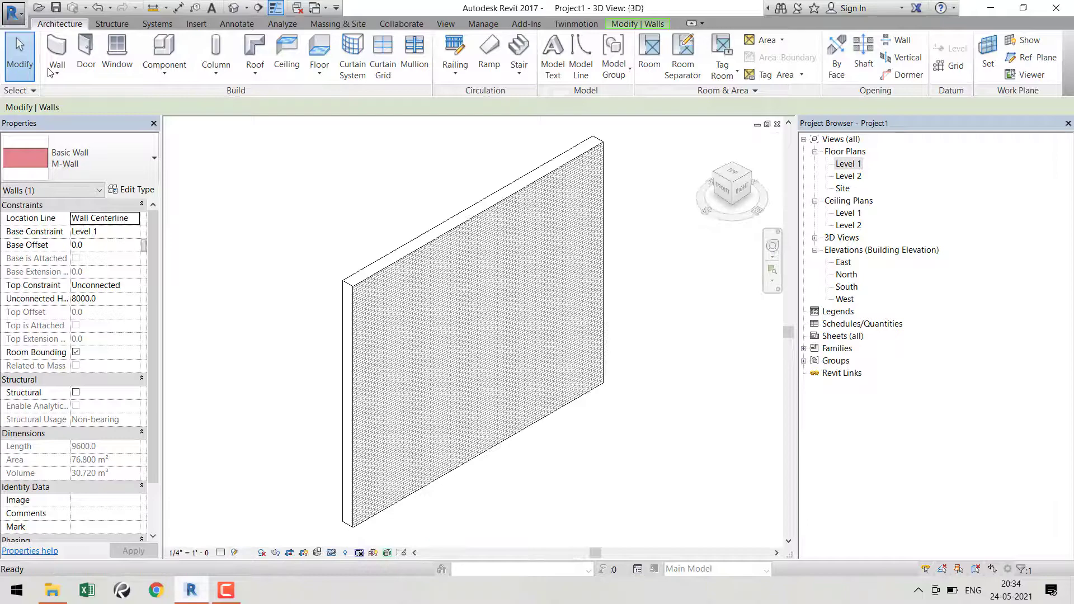
scroll(636, 348, up, 2)
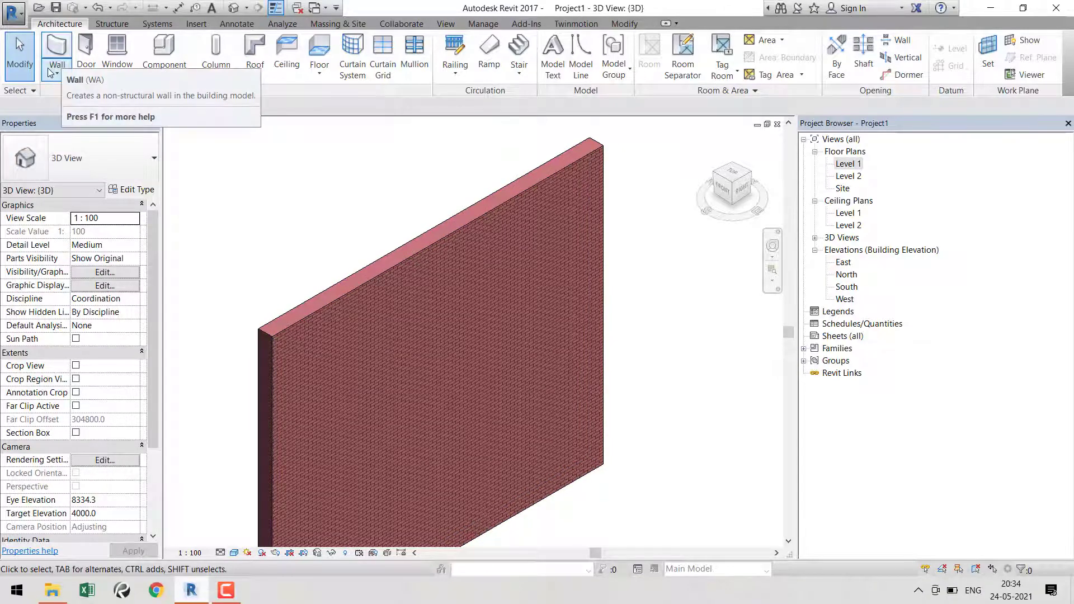
Place a horizontal Cornice wall sweep along the upper part of the wall's face, about 6800 mm above Level 1
click(50, 72)
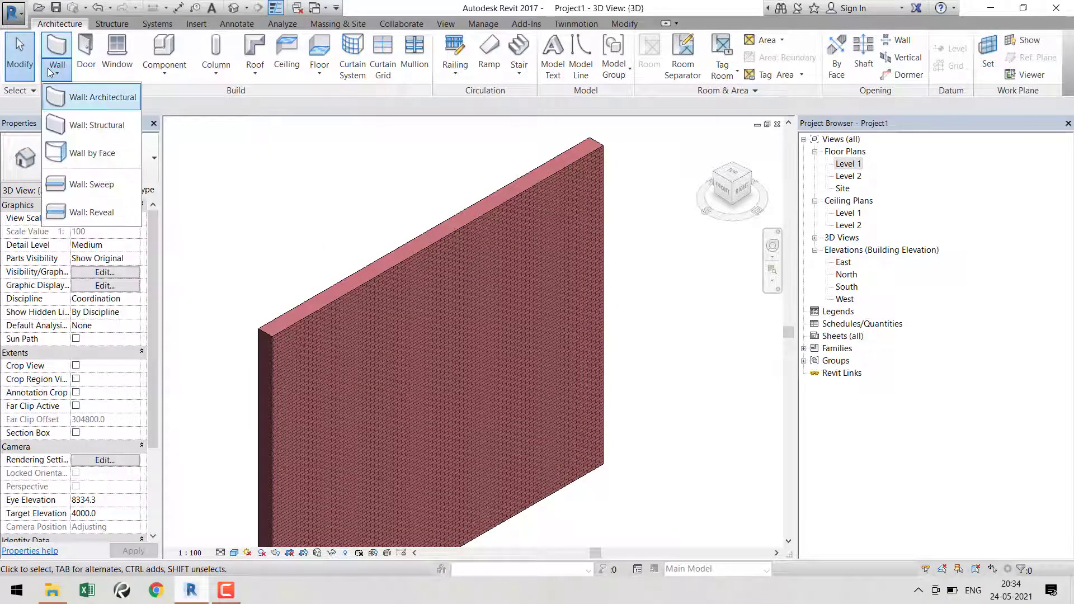
key(Down)
key(Down)
key(Down)
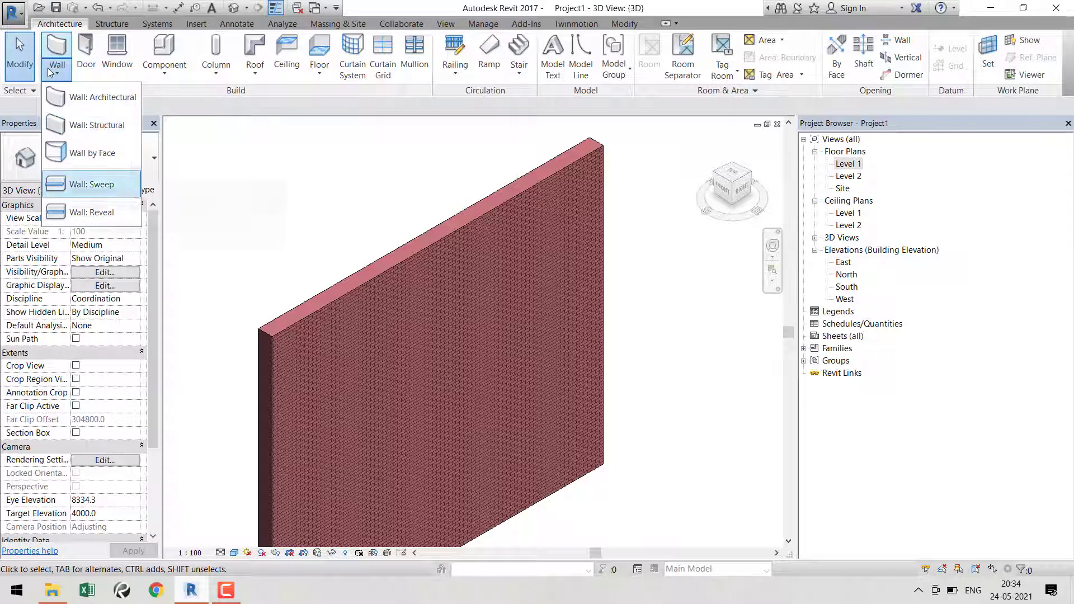
key(Return)
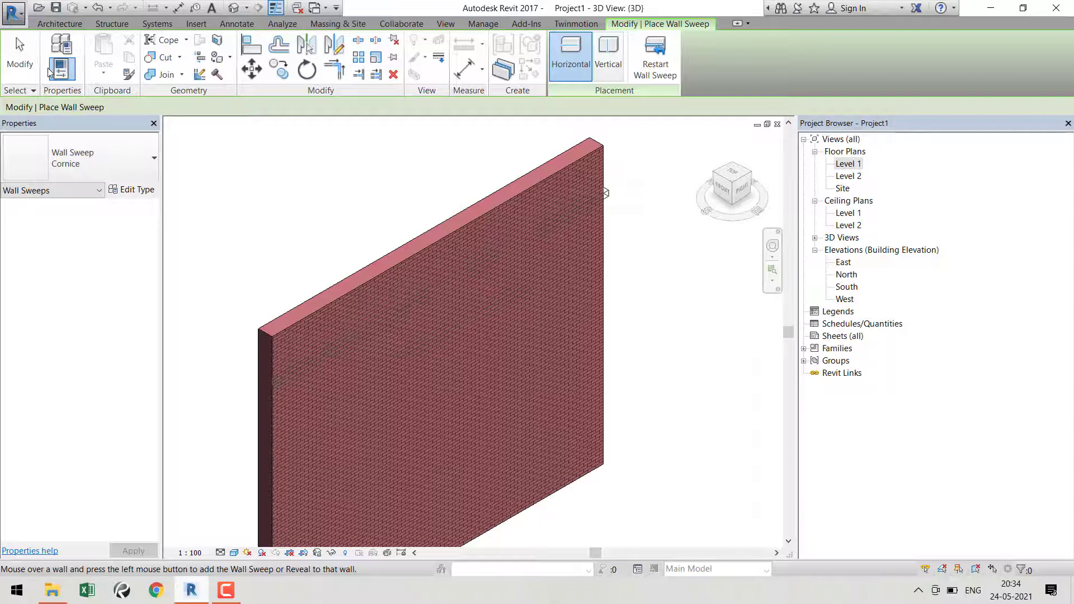
key(Escape)
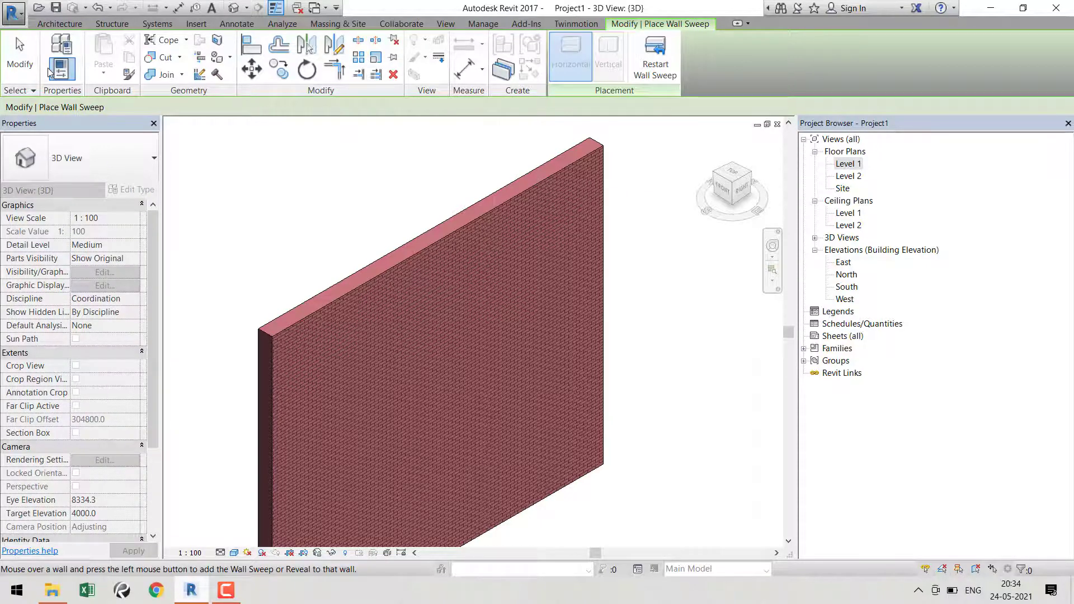
key(Escape)
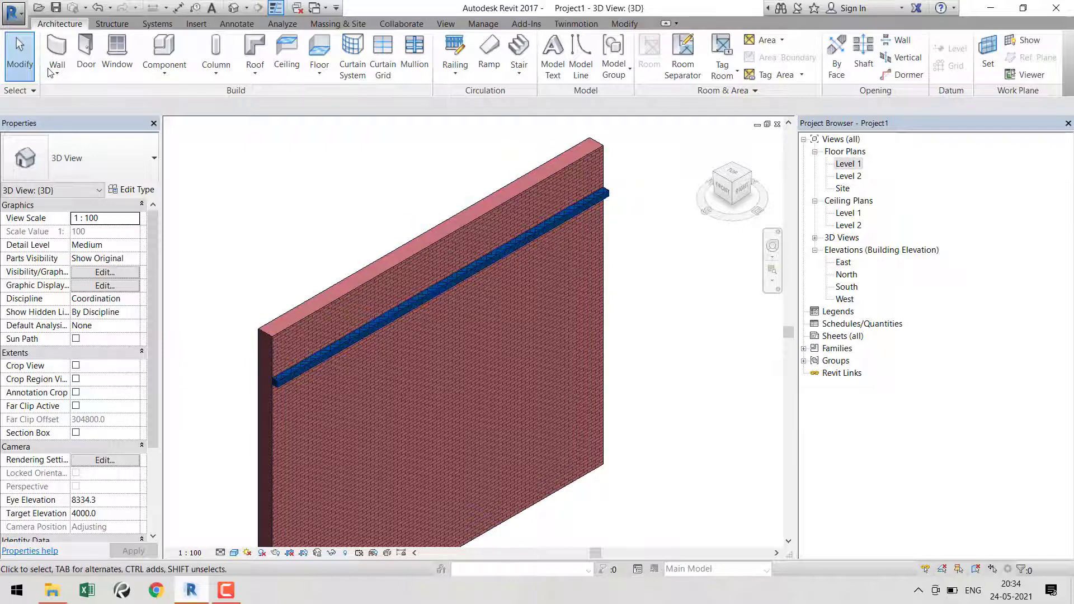
click(441, 287)
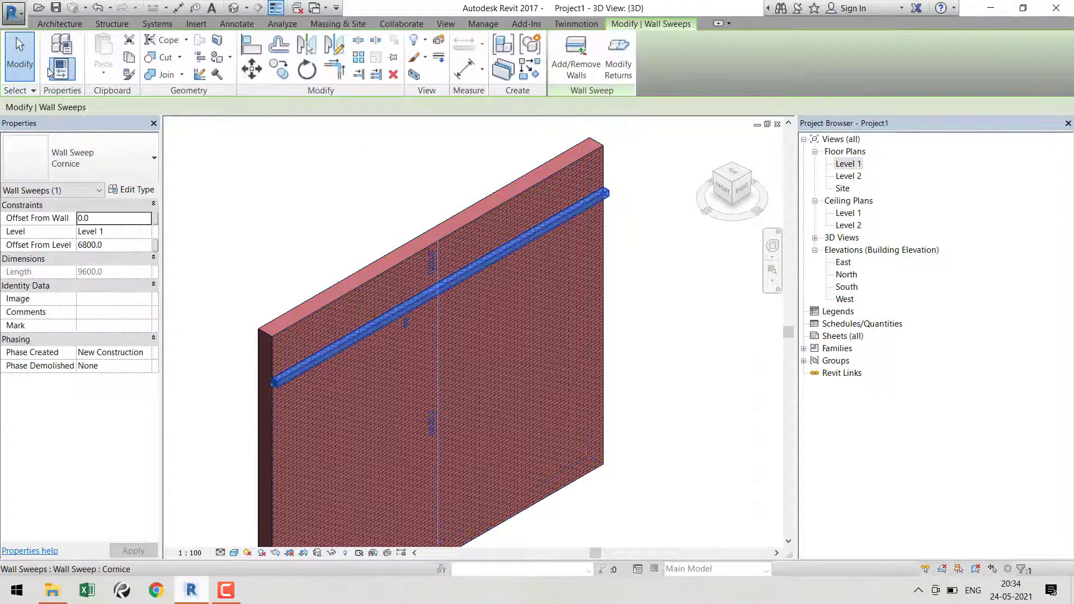
key(Escape)
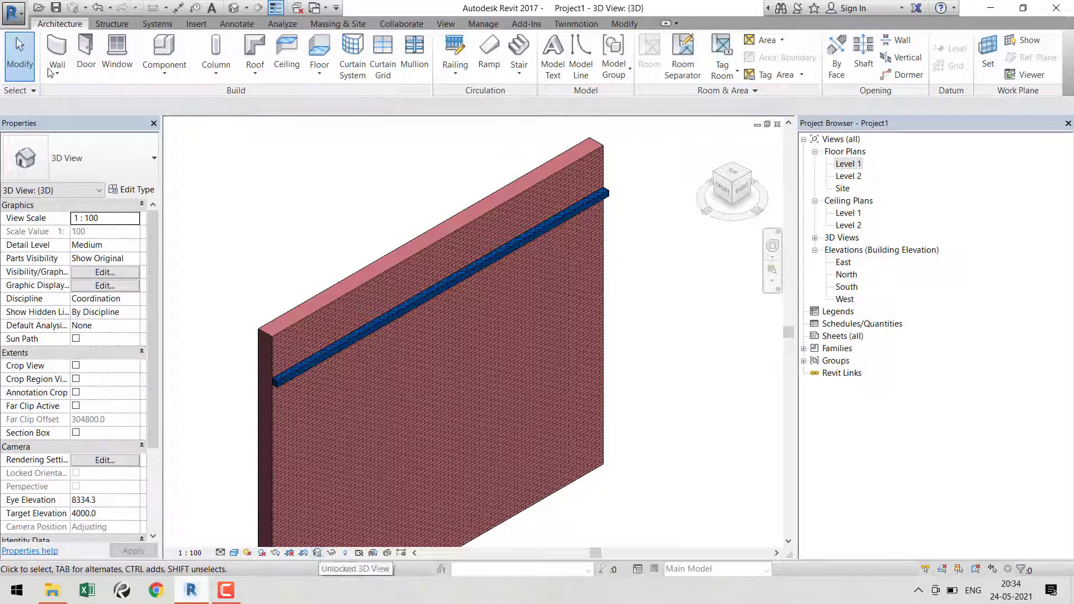
Save the 3D view's orientation and lock the view under the name "Wall Sweep"
click(317, 552)
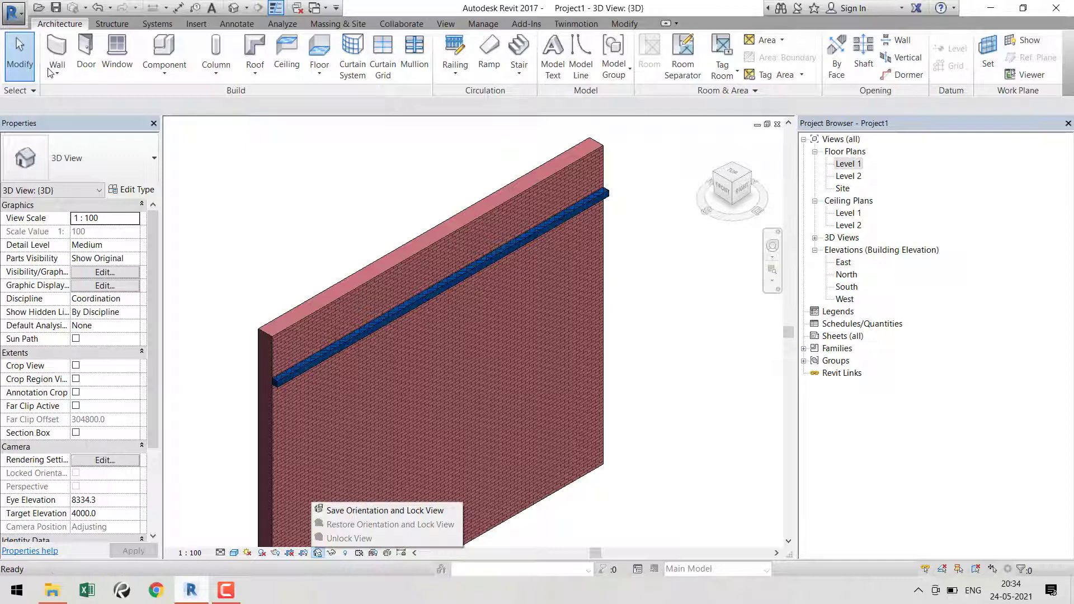
click(380, 507)
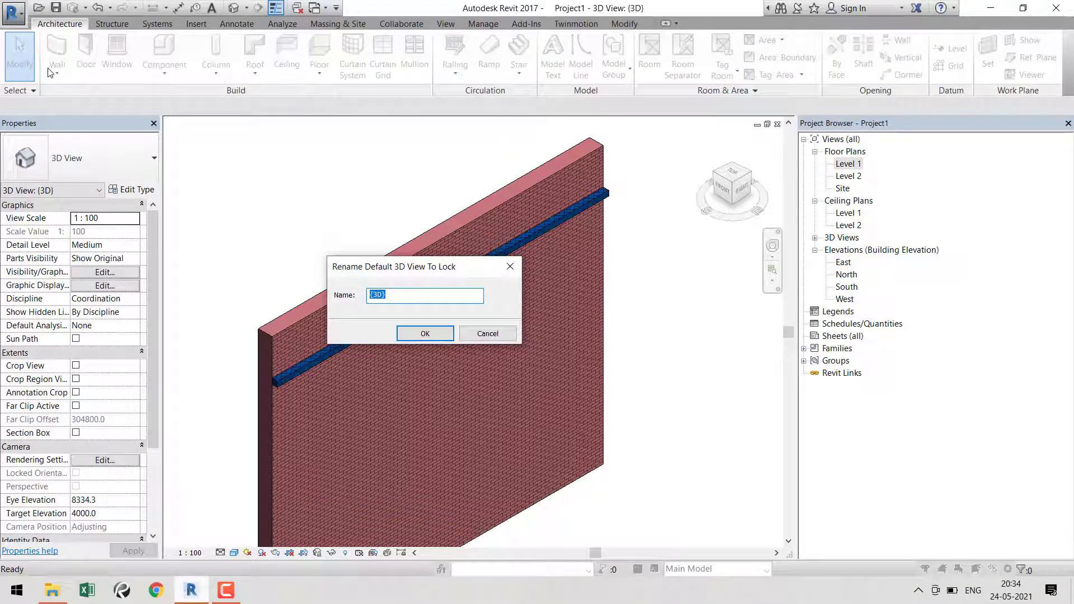
key(BackSpace)
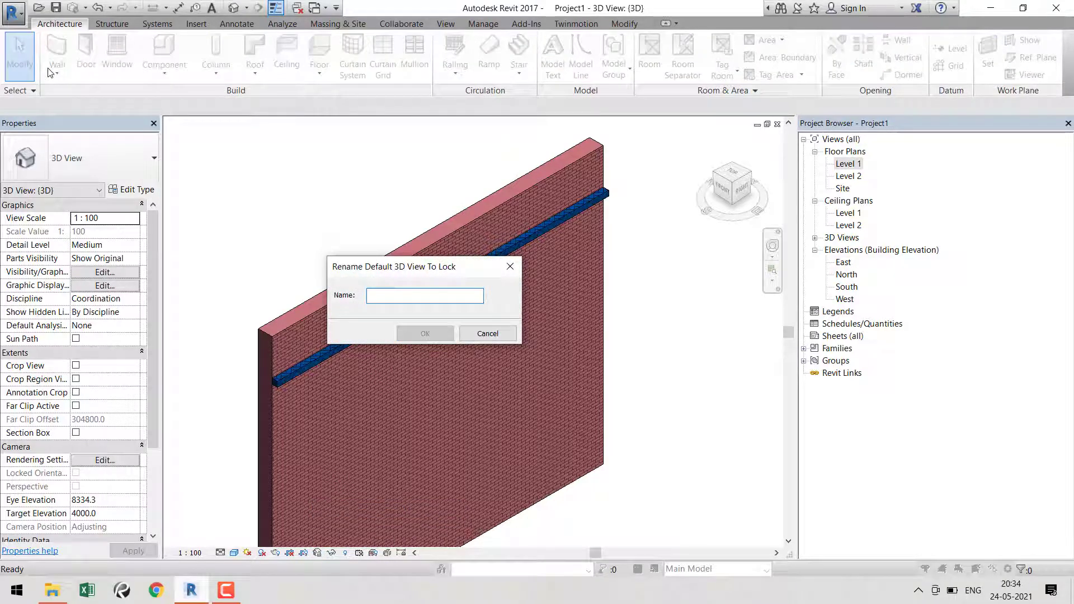
text(Wall Sweep)
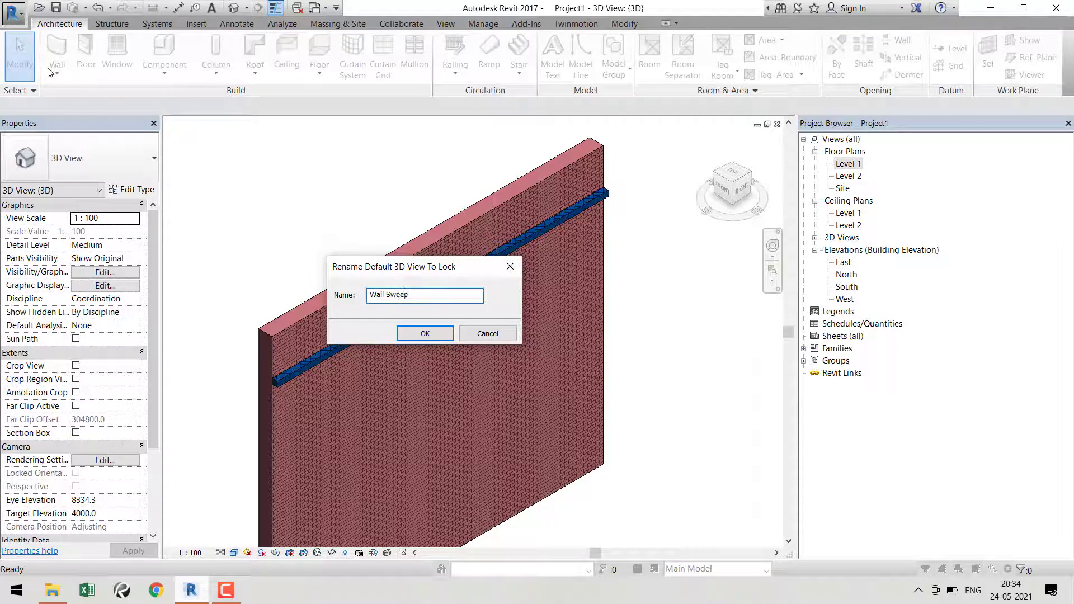
key(Return)
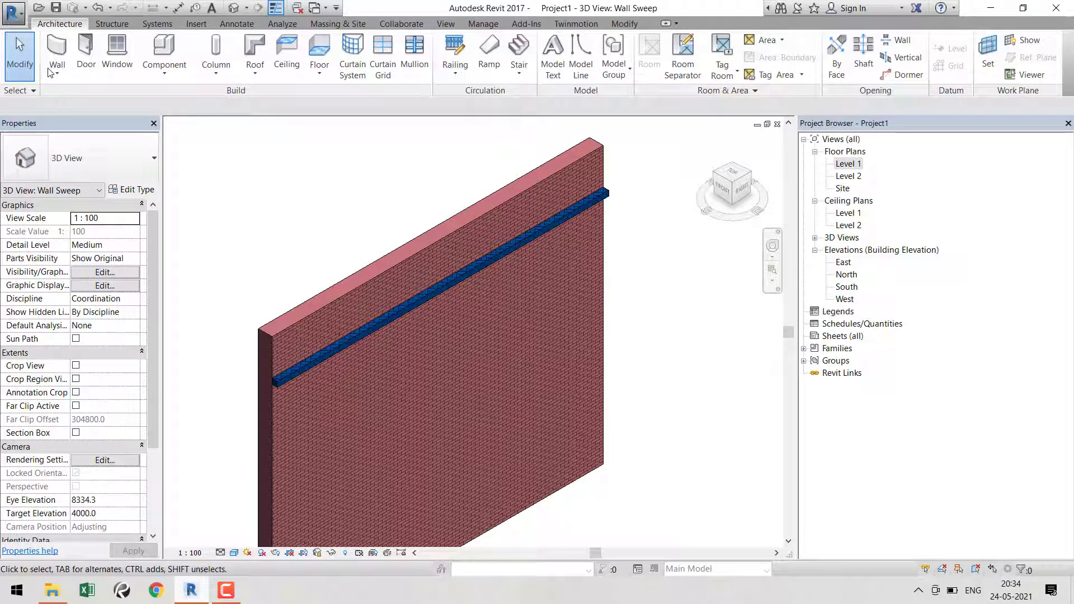
Tag the wall by category with a free-end leader from its upper corner, placing the tag beside the wall
middle_drag(559, 307, 488, 348)
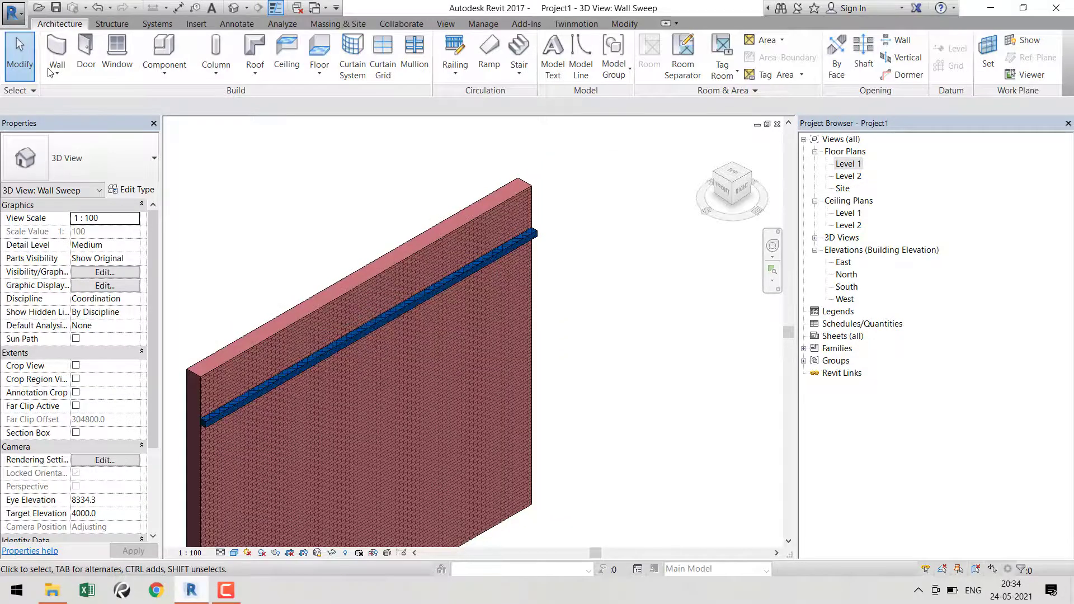
key(t)
key(g)
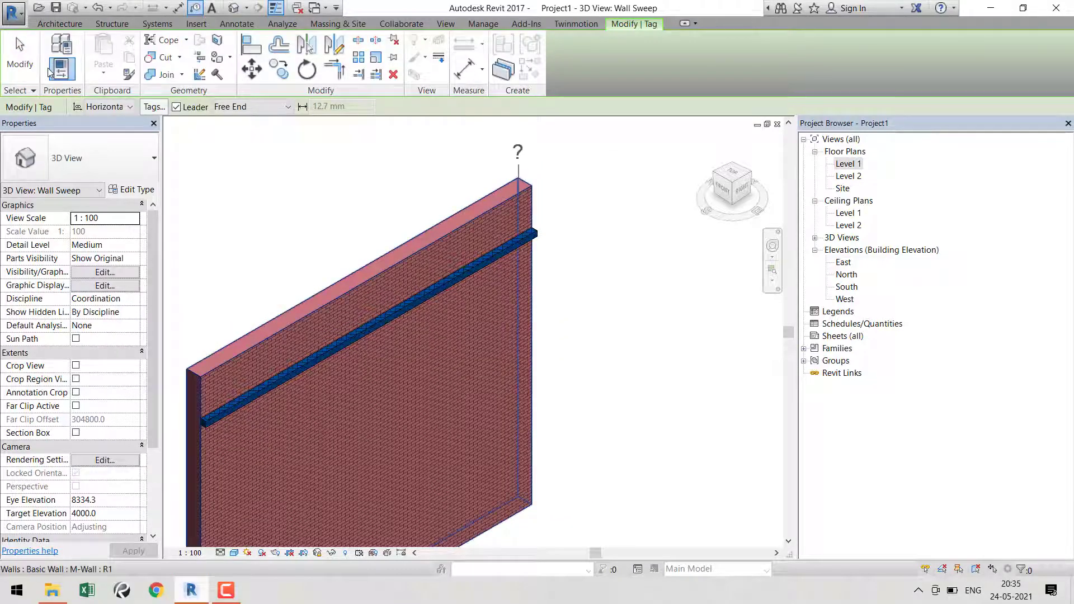
click(518, 192)
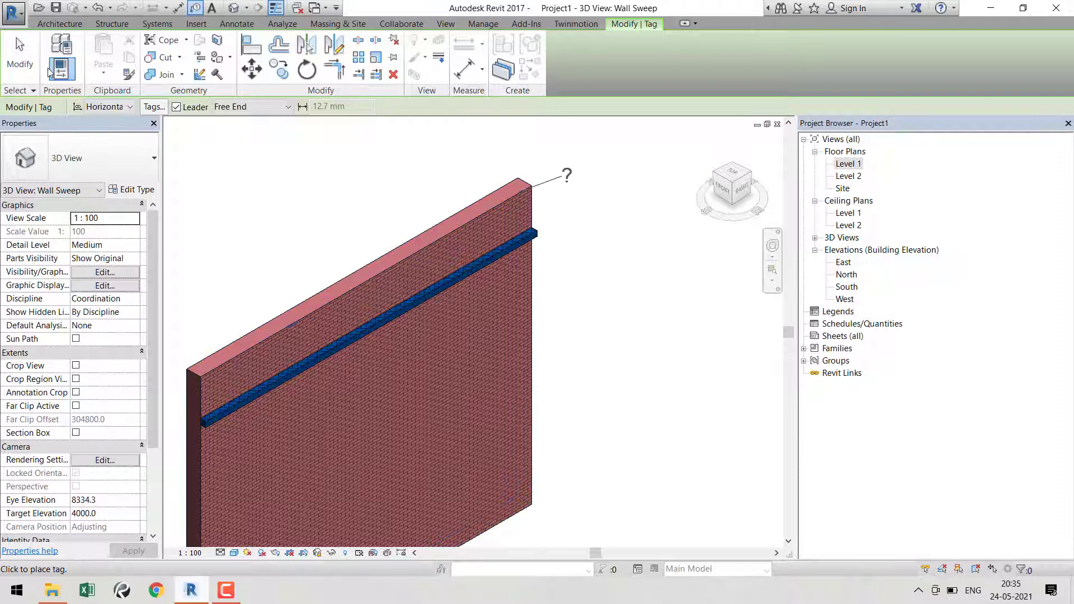
click(599, 177)
key(Escape)
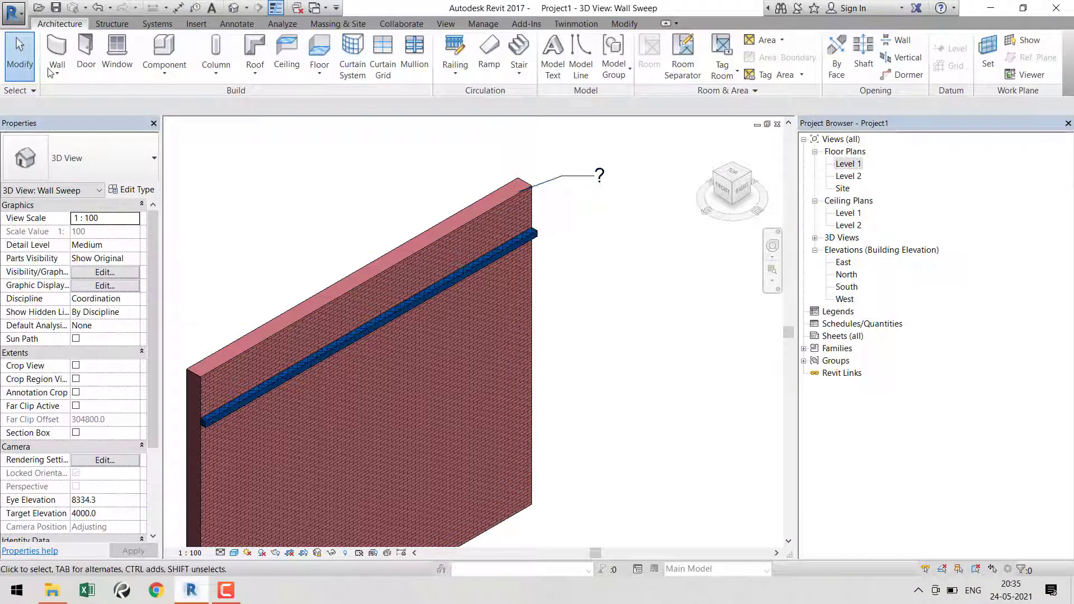
Set the M-Wall's Mark property to BW-001 so its wall tag displays the mark
click(411, 415)
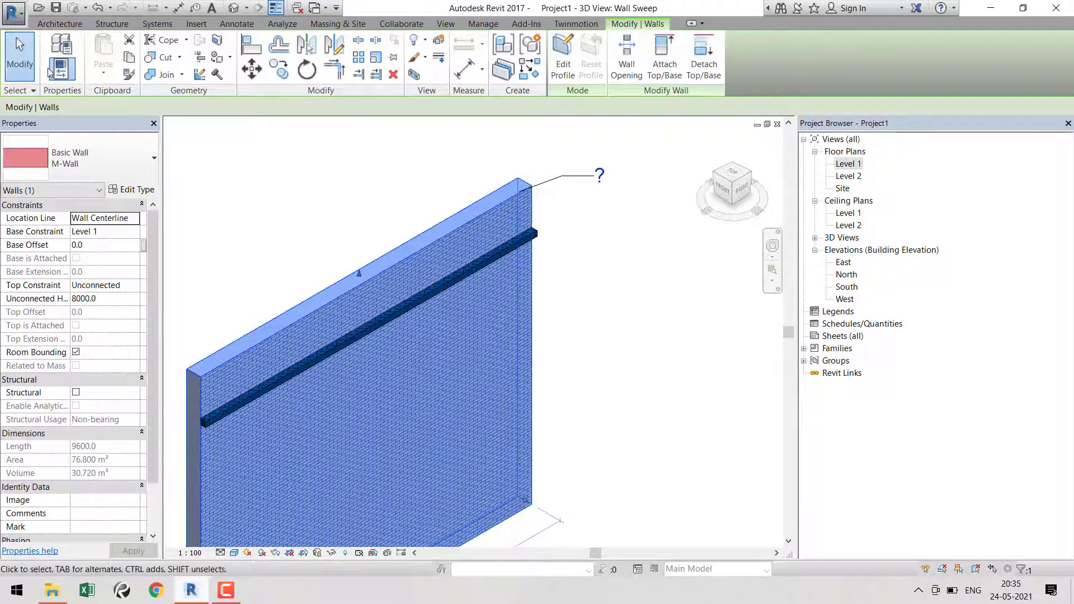
drag(152, 336, 152, 364)
click(104, 499)
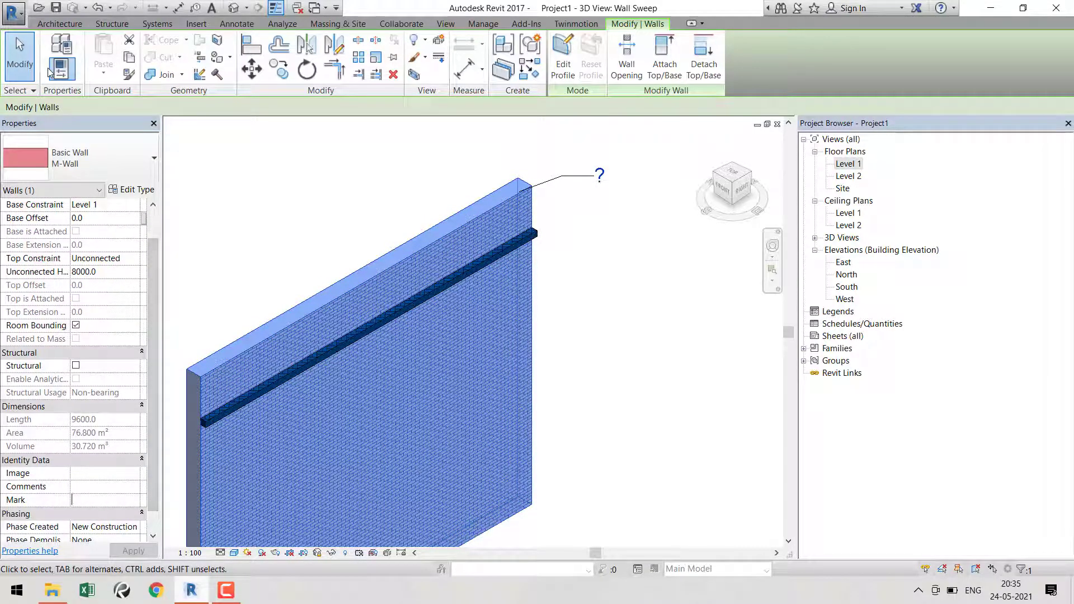
key(Tab)
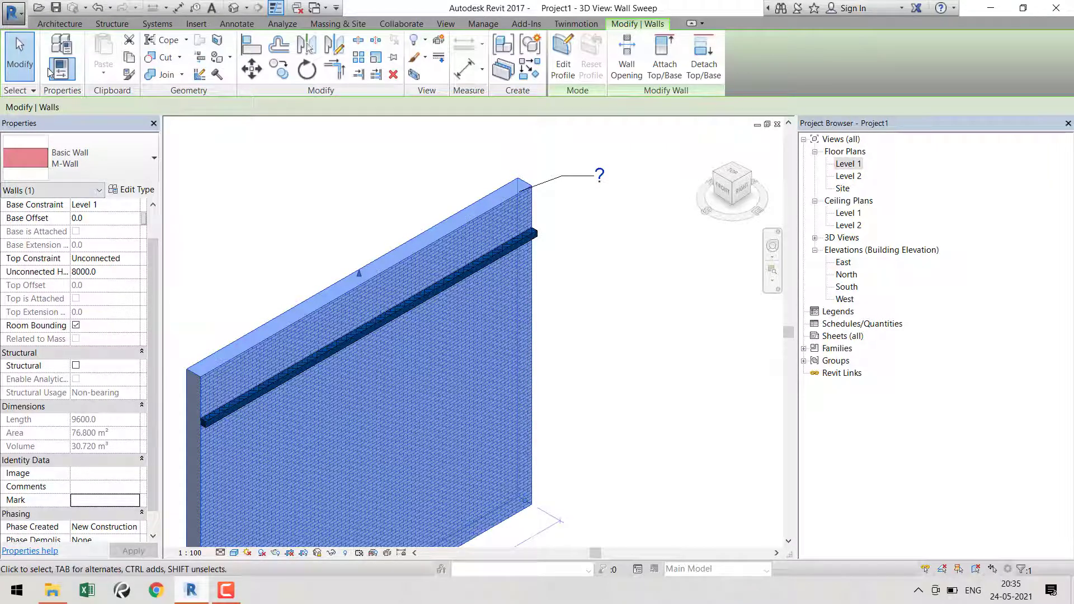
key(Tab)
text(B)
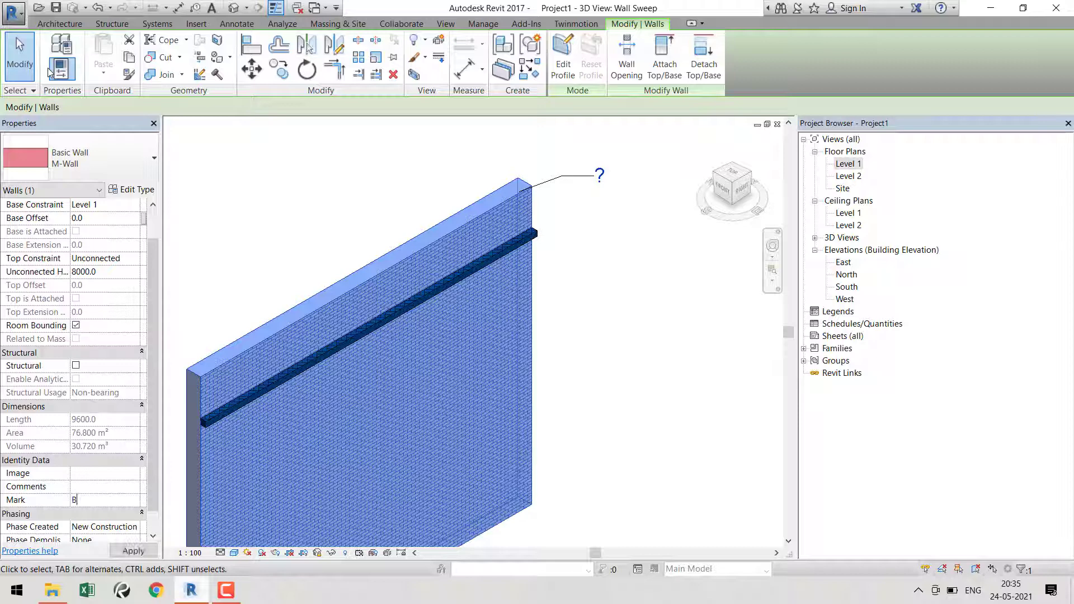
text(w)
key(BackSpace)
text(W-001)
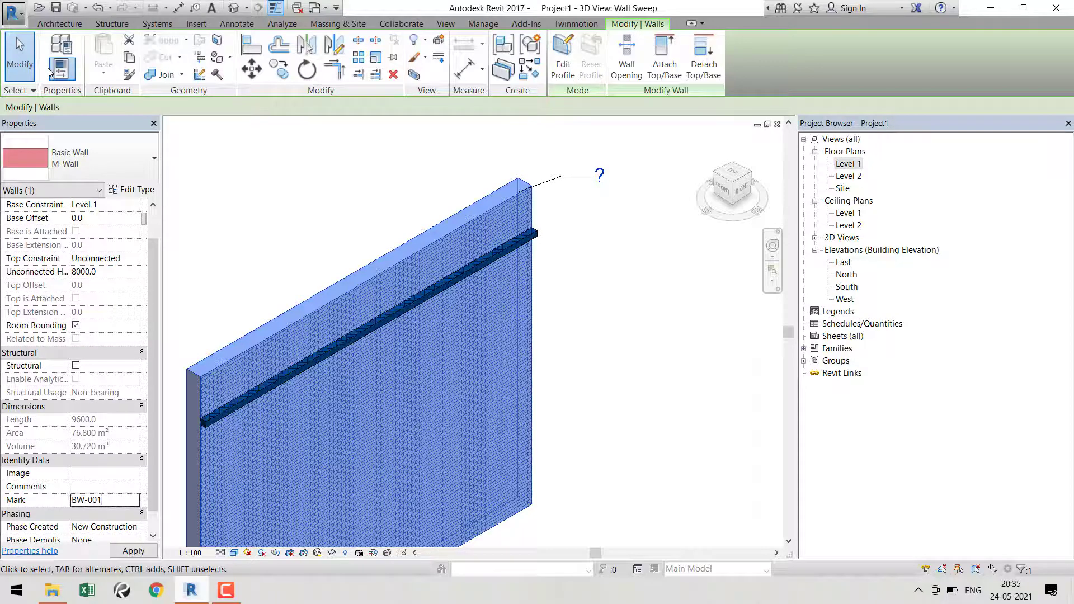
key(Return)
key(Escape)
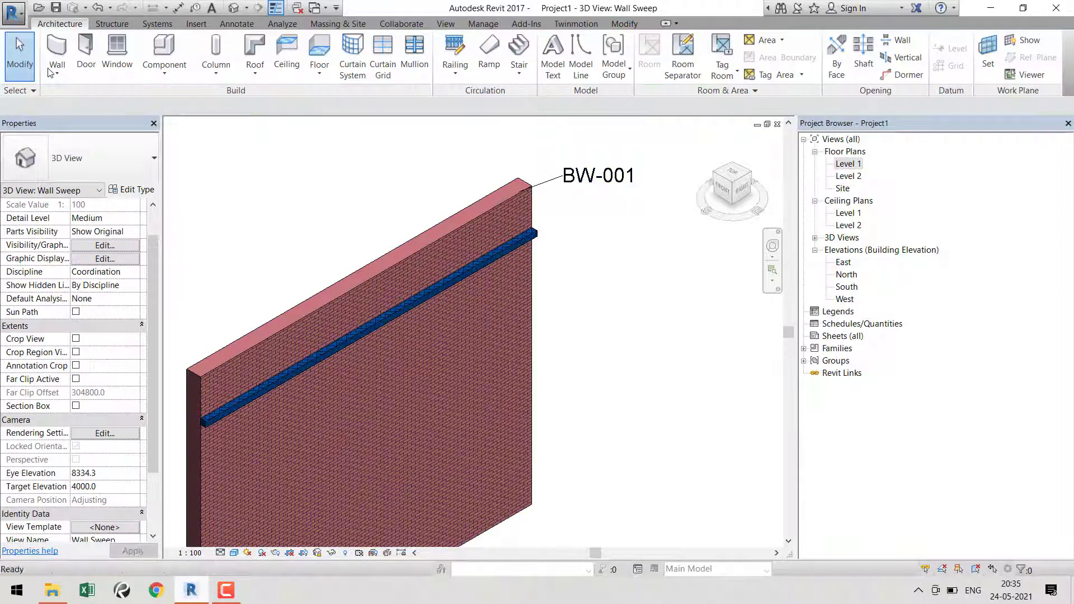
Try to tag the cornice wall sweep by category at its end near the wall's upper corner
scroll(592, 156, up, 2)
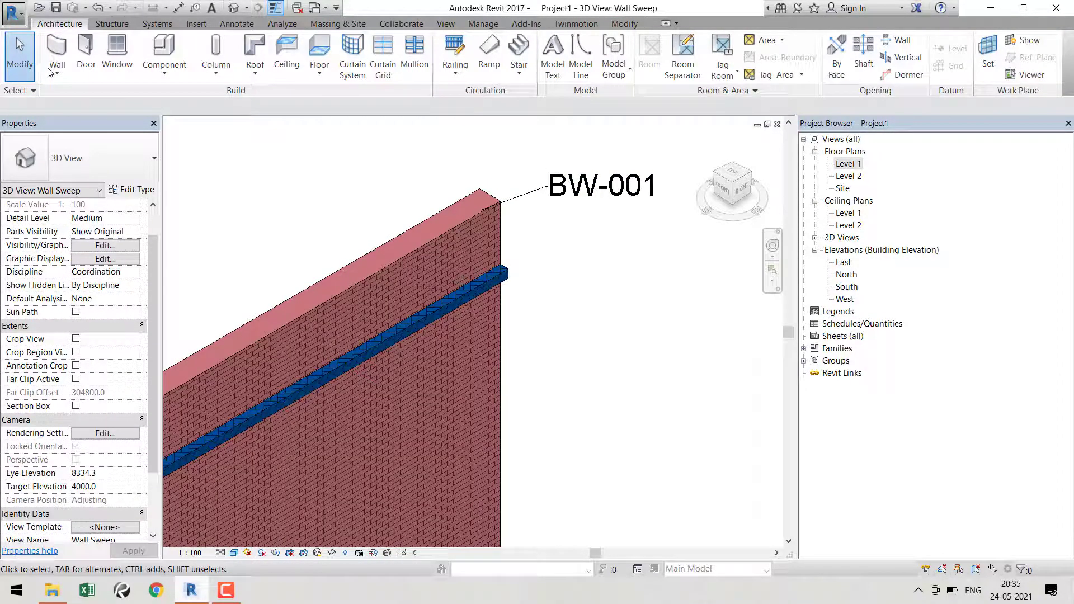
click(601, 185)
click(498, 275)
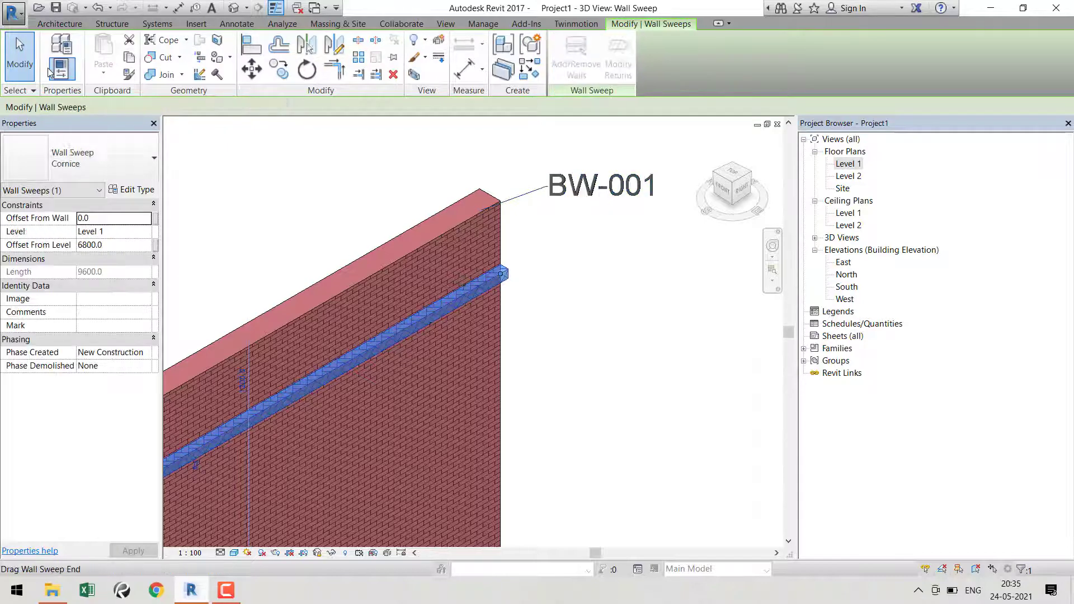
key(Escape)
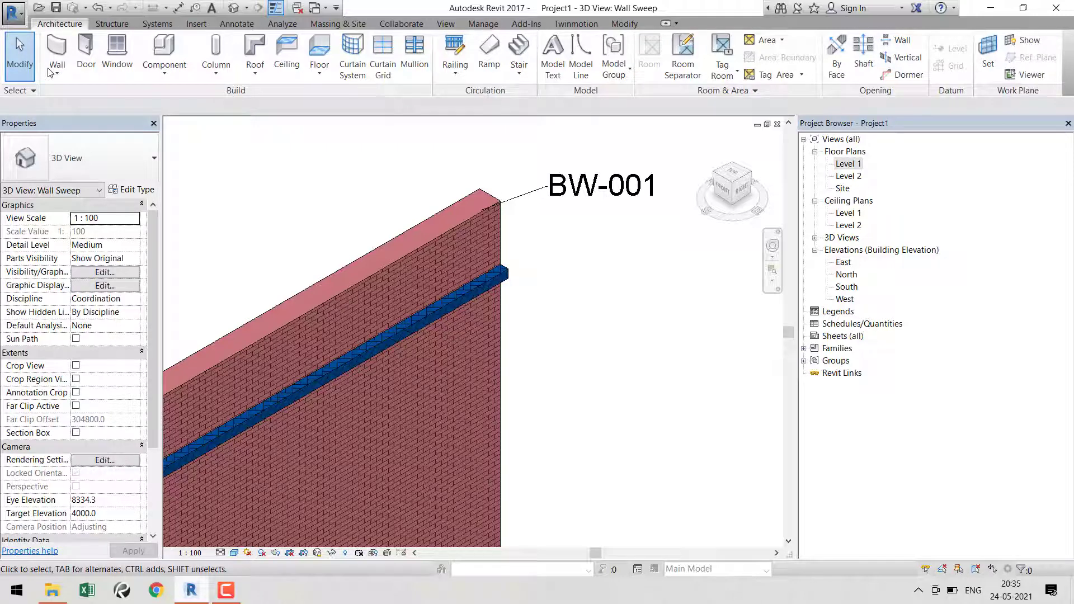
key(t)
key(g)
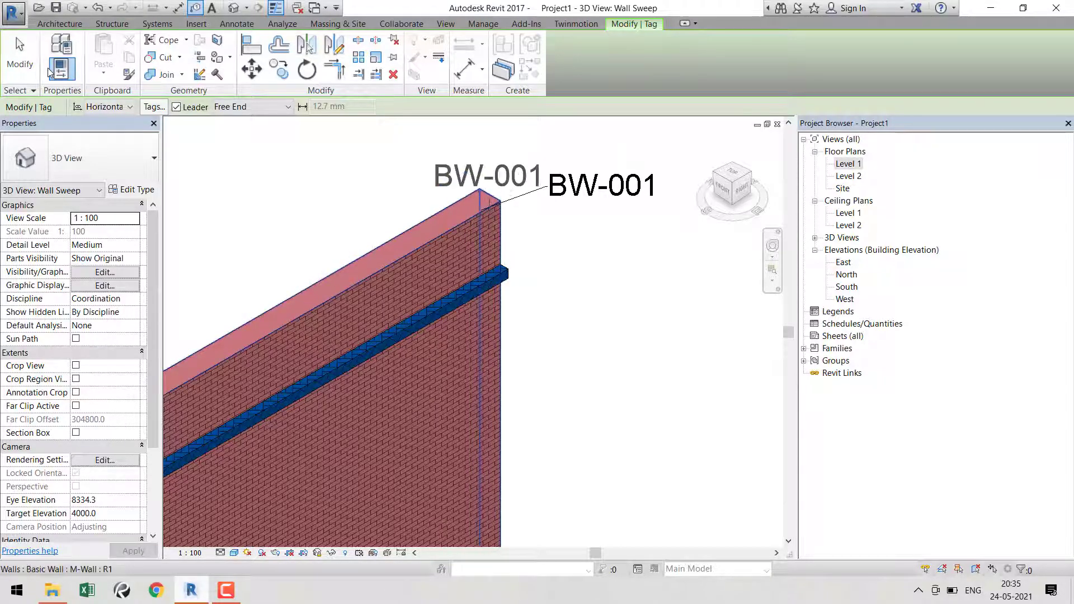
key(Escape)
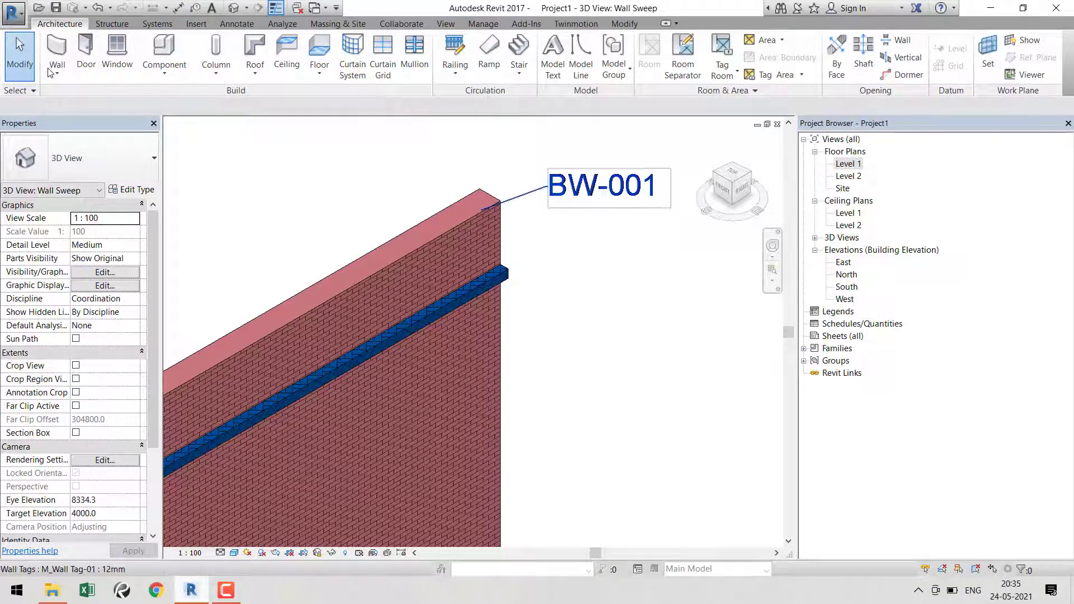
In the Cornice wall sweep's type properties, set the Mark of its Wall Sweep material to "Wall Sweep"
click(500, 274)
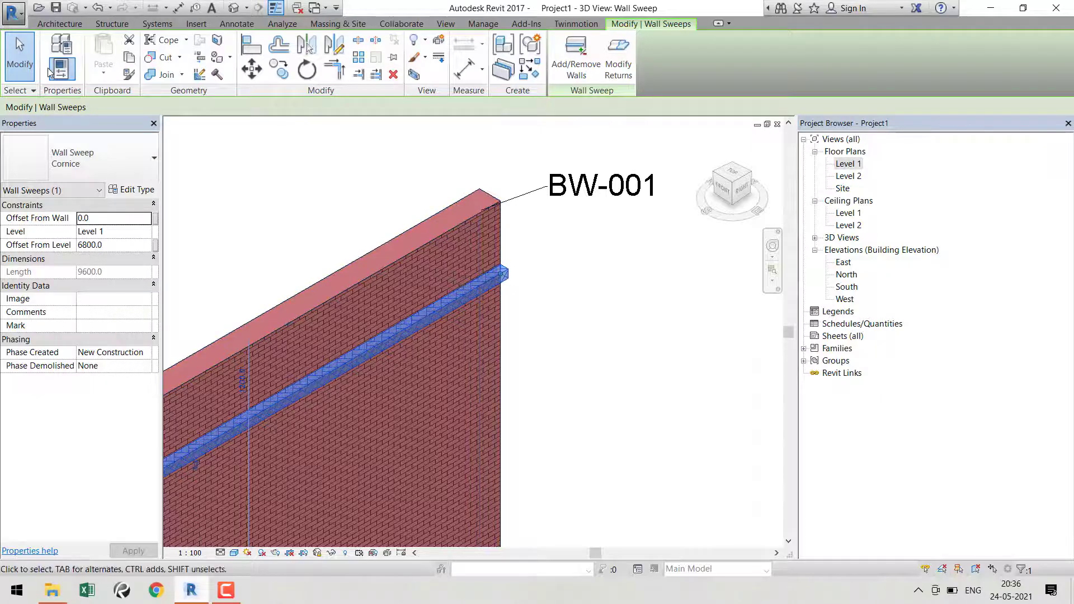
click(49, 68)
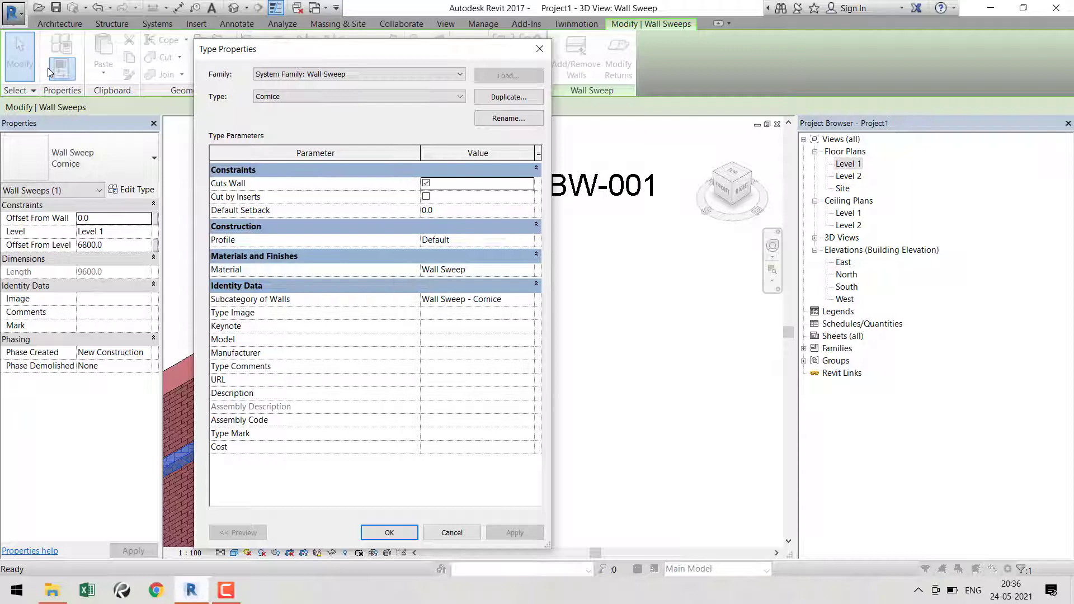
click(465, 270)
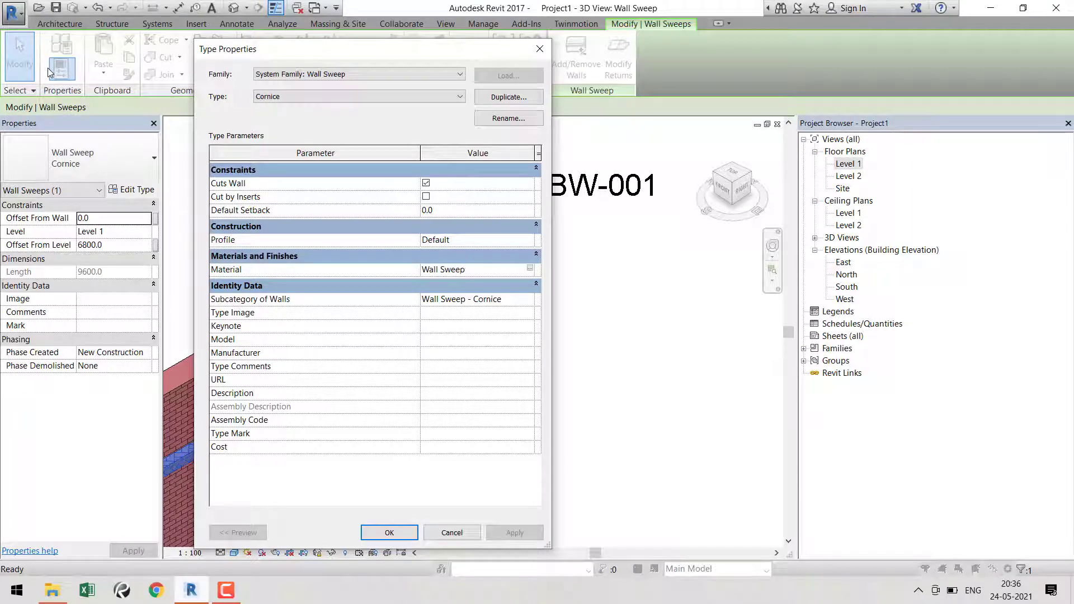
click(529, 268)
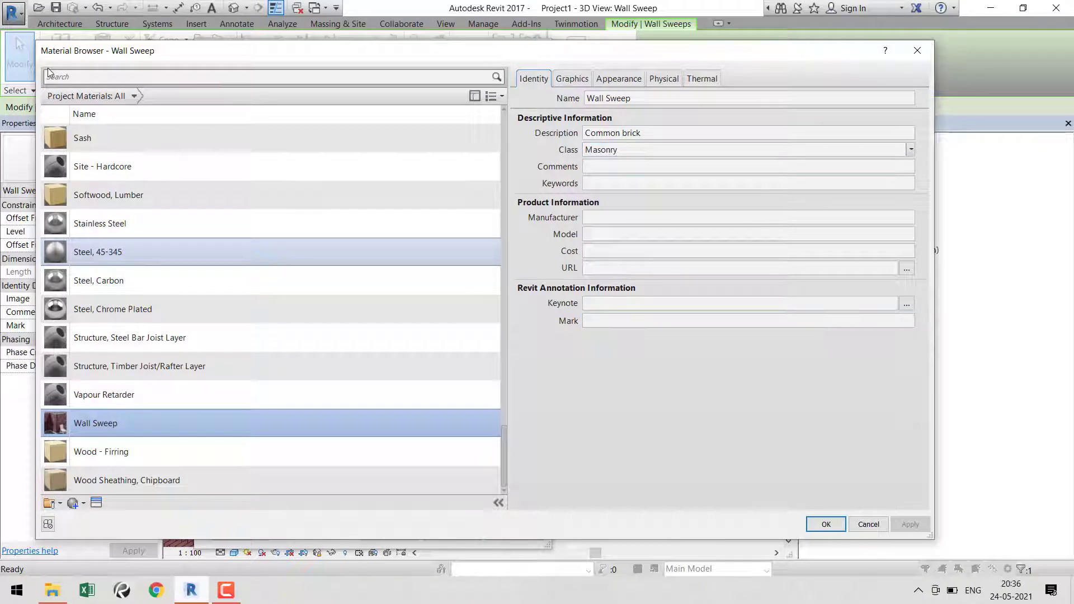
key(Tab)
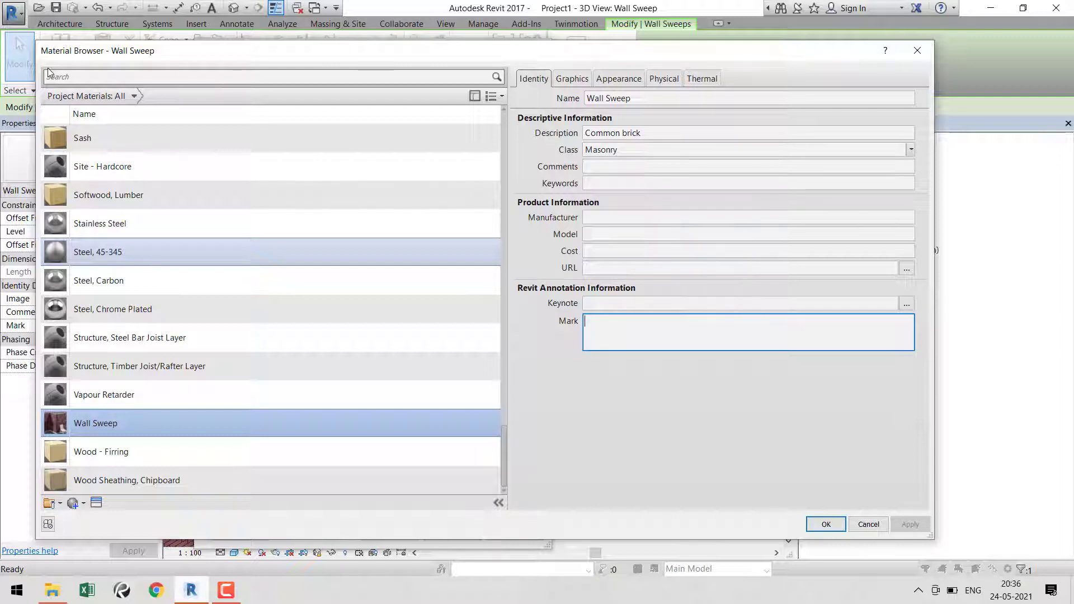
text(Wall Sweep)
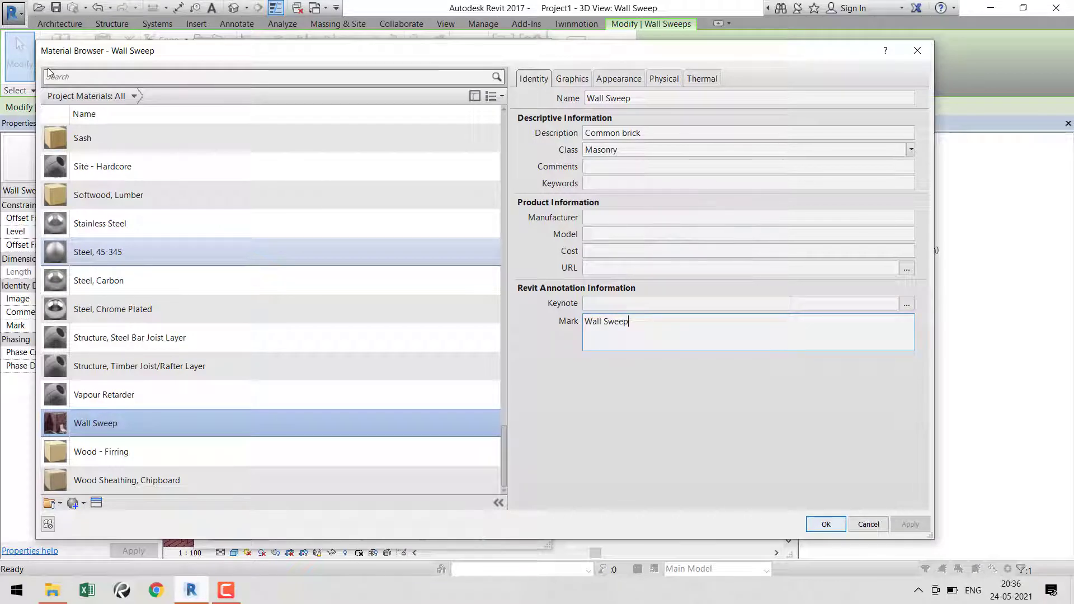
key(Return)
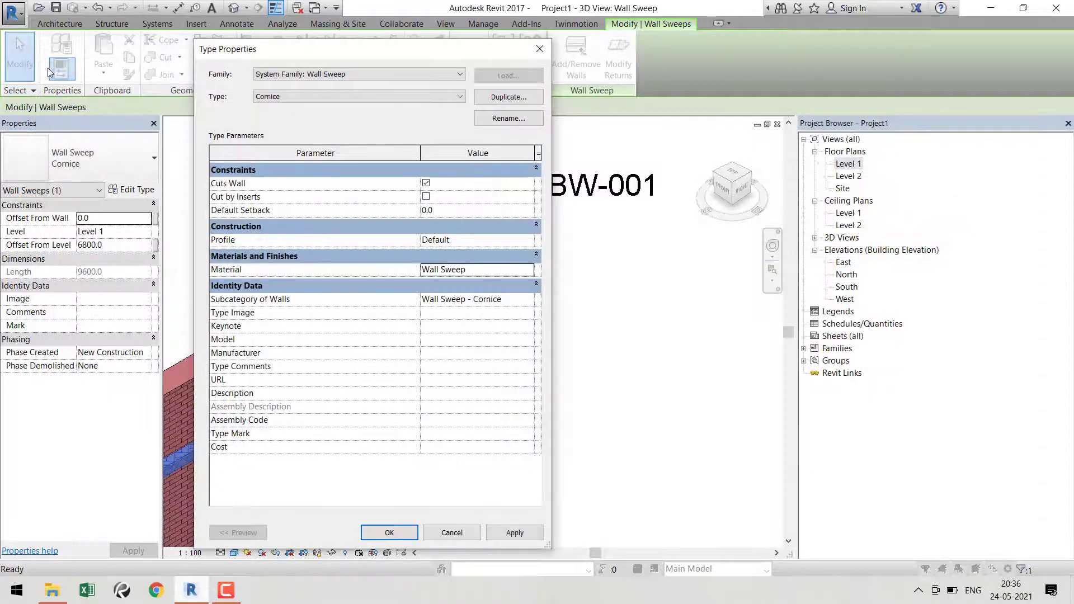
key(Return)
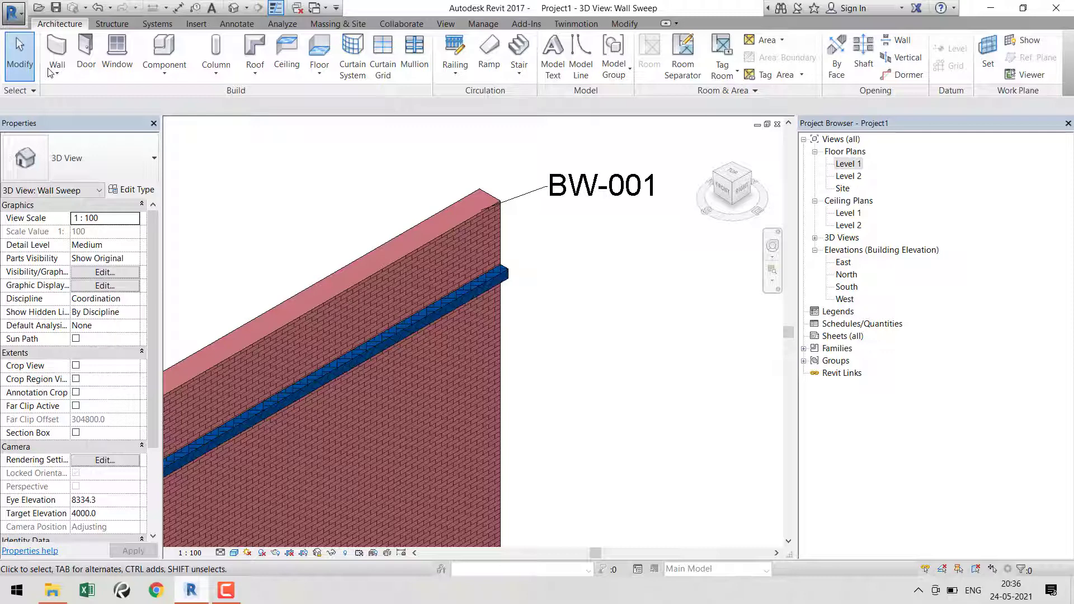
Look up the Material Tag command in the keyboard shortcut assignments by searching for "material ta"
key(k)
key(s)
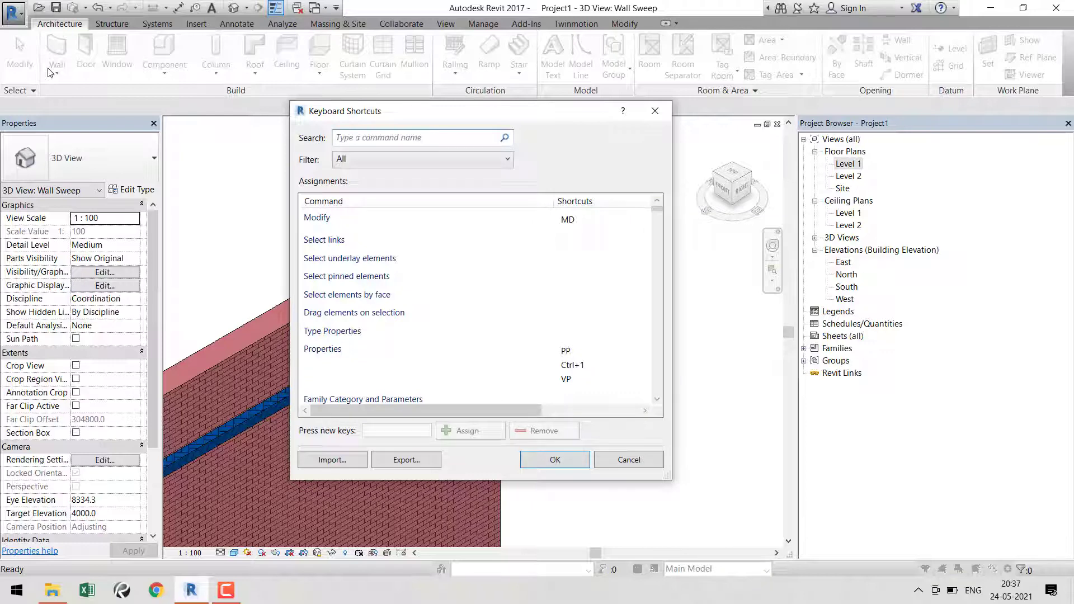
text(ma)
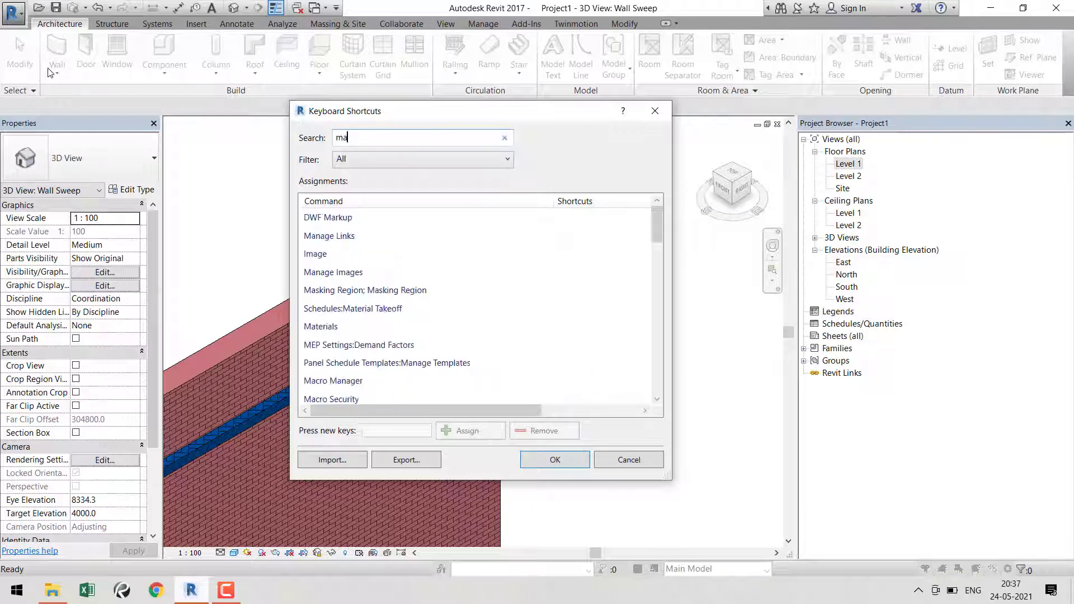
text(terial ta)
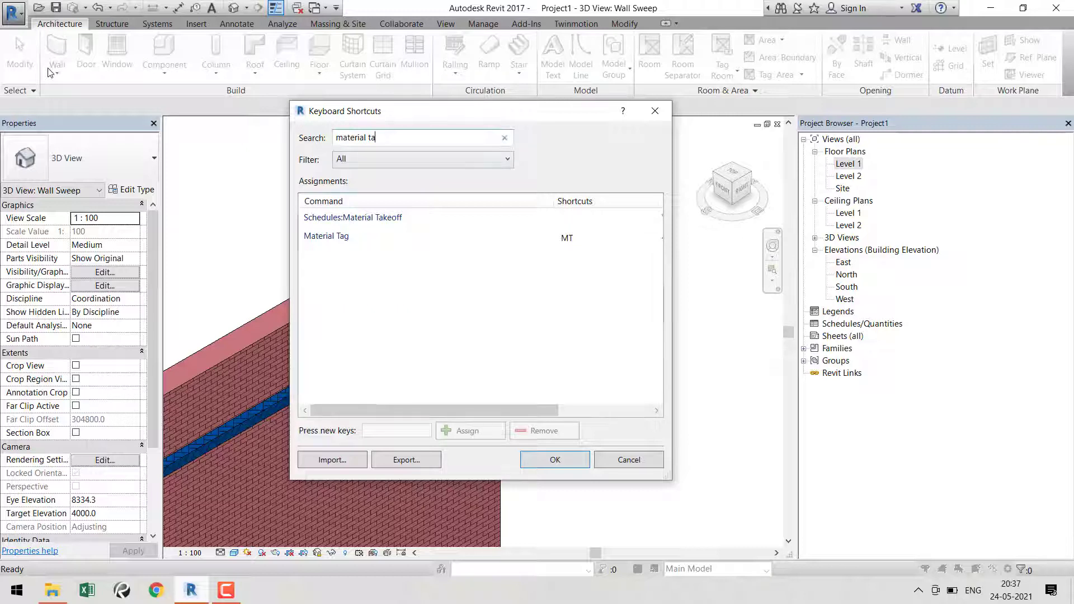
click(392, 236)
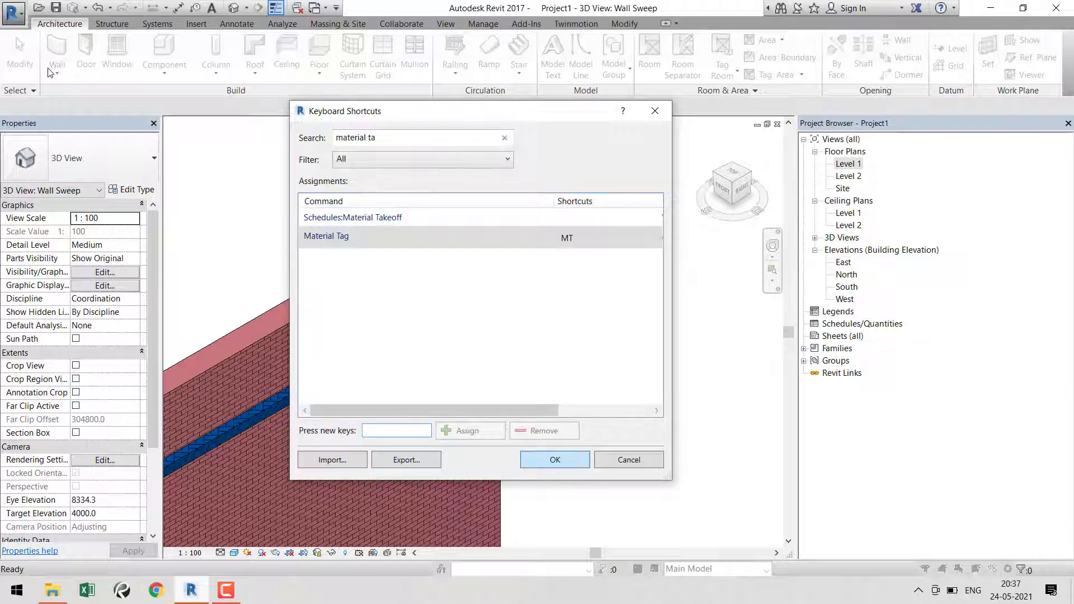
key(Return)
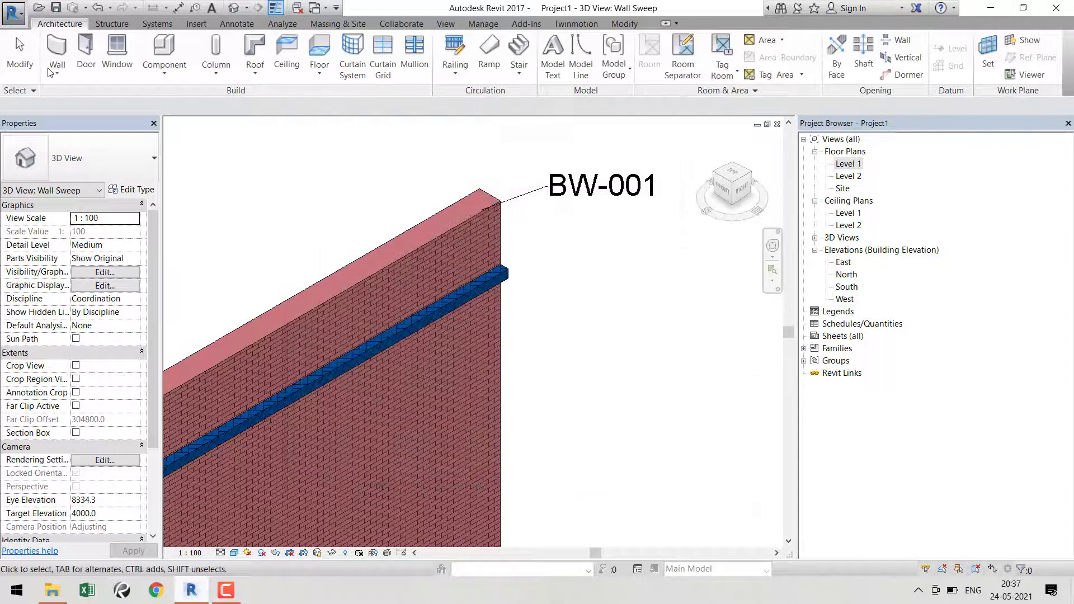
Place a horizontal material tag with a leader on the end of the cornice sweep, beside the wall below the BW-001 tag
key(m)
key(t)
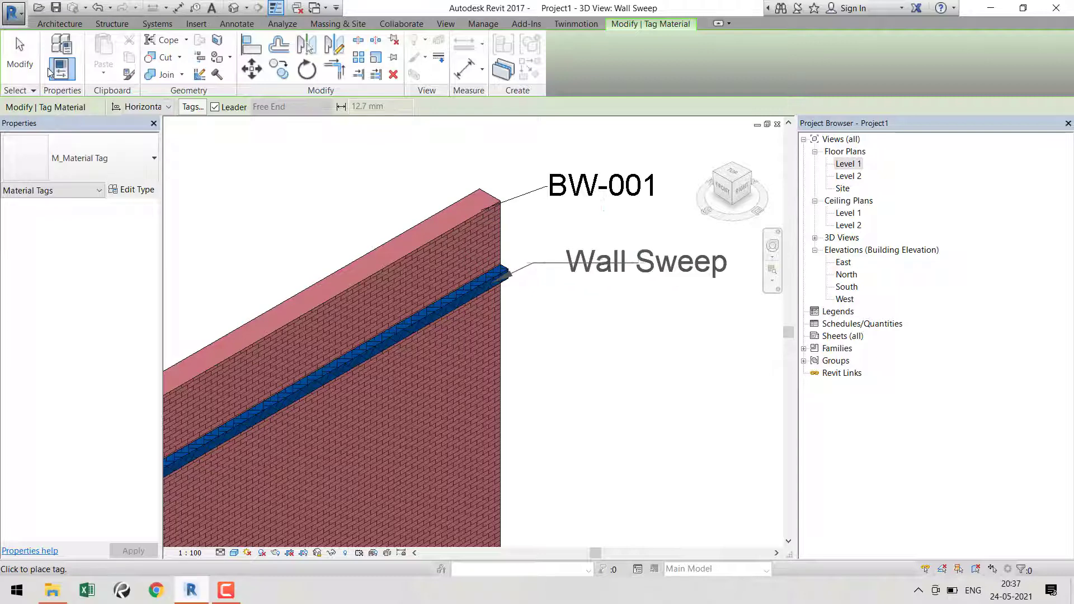
click(660, 281)
key(Escape)
scroll(579, 354, down, 2)
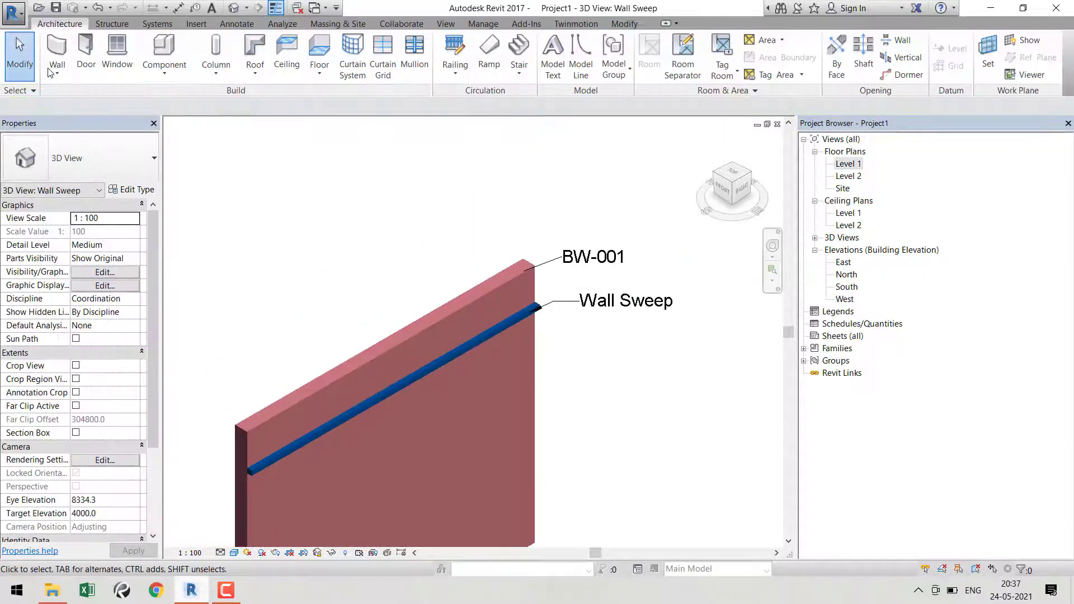
middle_drag(579, 354, 534, 354)
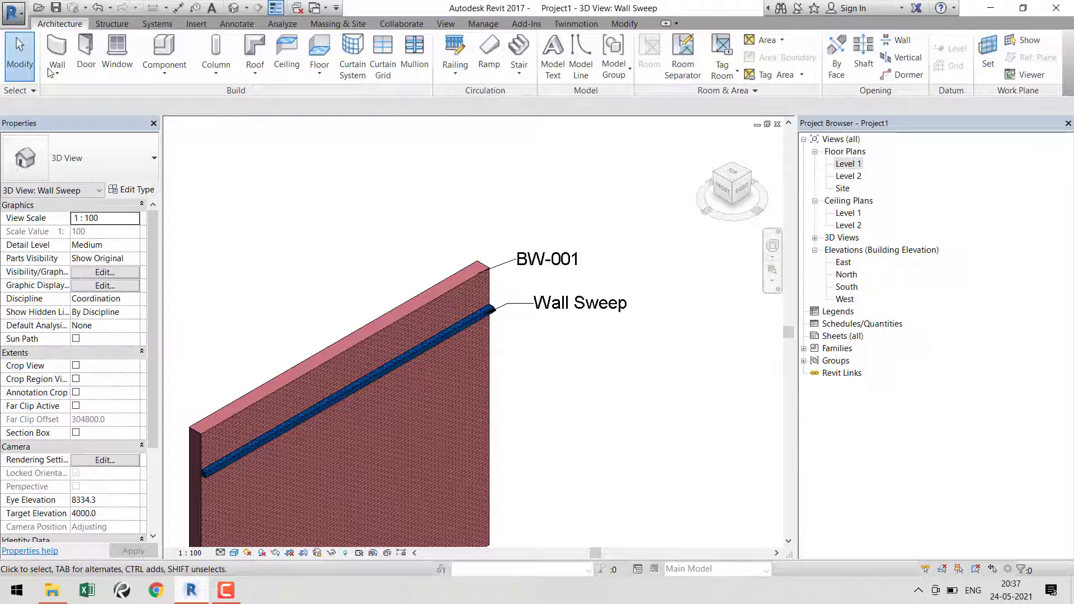